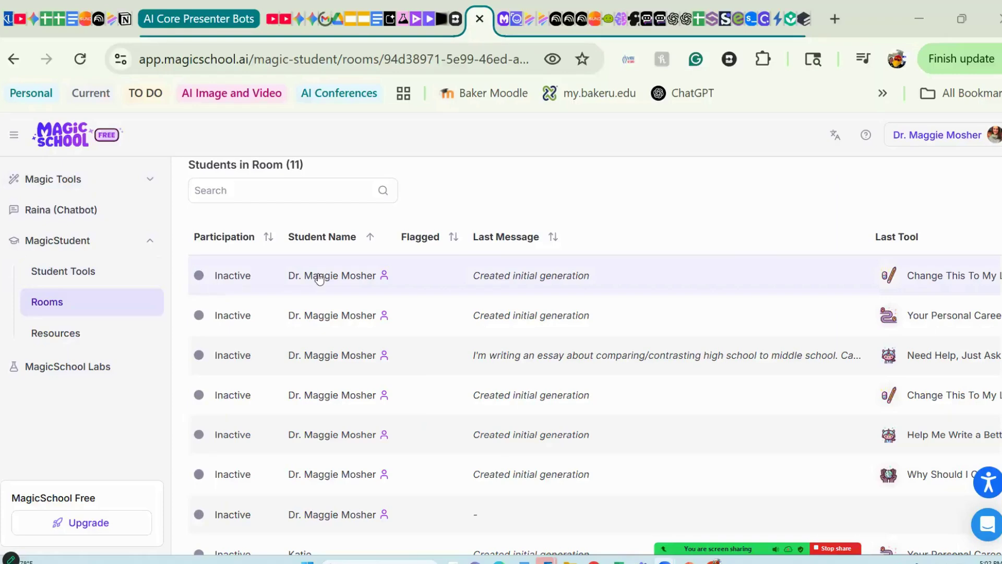
Open the first room in the active rooms list and bring up the output history of a student who last used Change This To My Level Please.
click(48, 303)
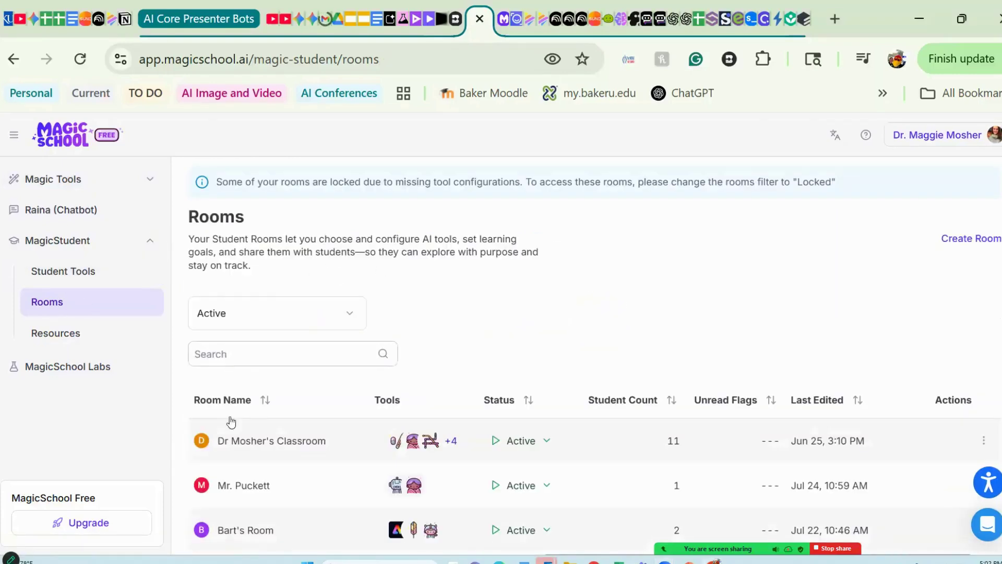
click(306, 452)
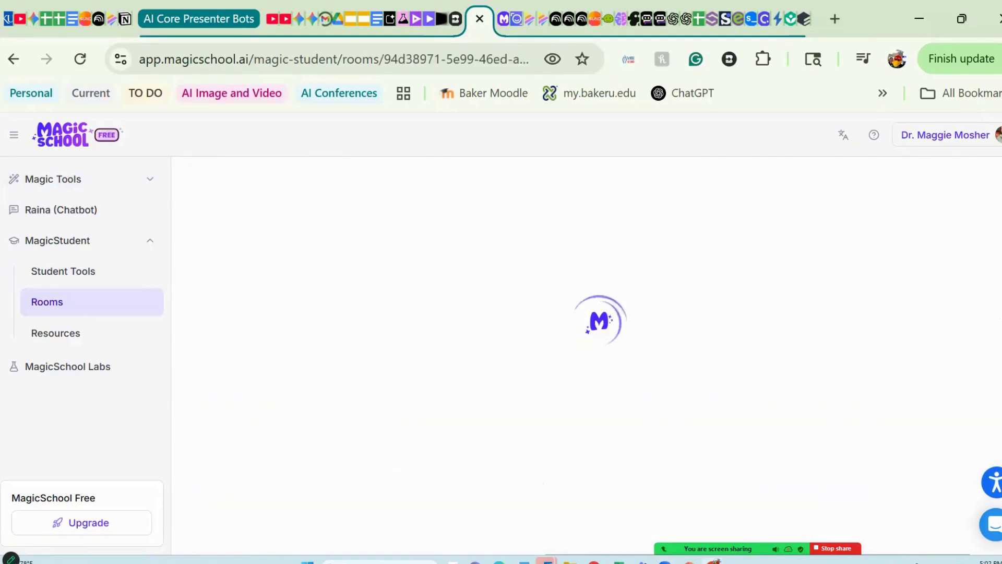
scroll(595, 355, down, 2)
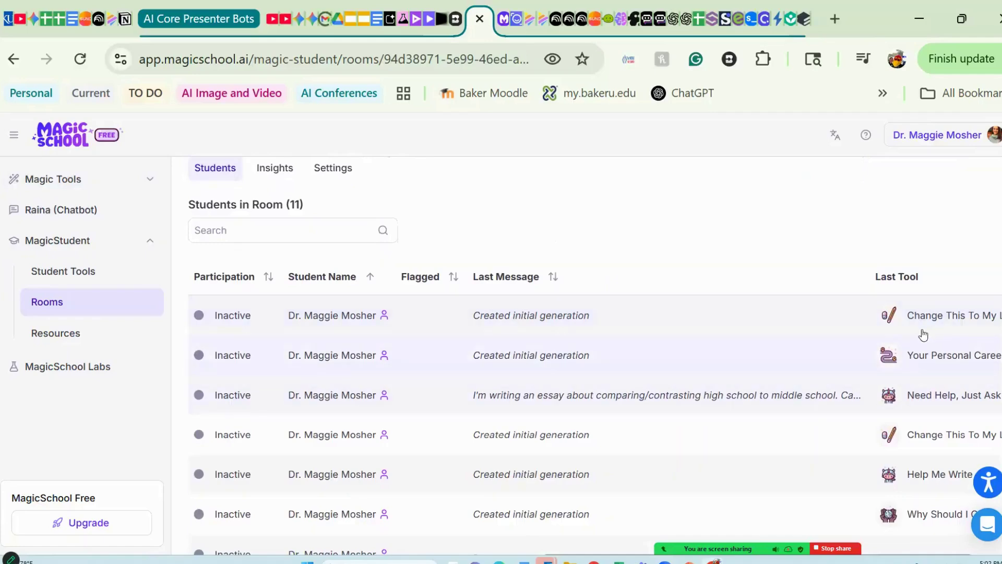
click(817, 322)
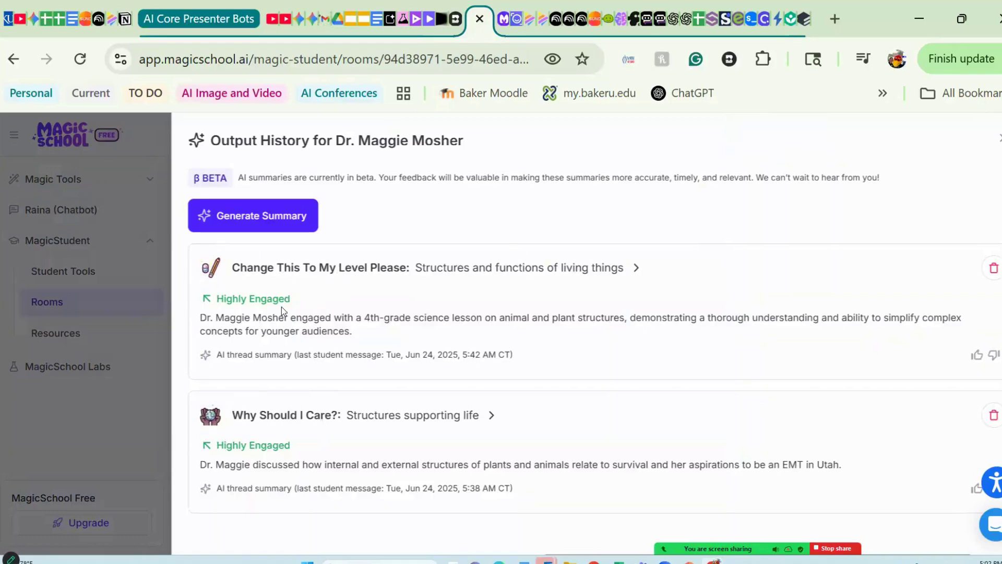
Expand the "Structures and functions of living things" thread and read through the AI's whole simplified rewrite.
click(490, 268)
scroll(548, 380, down, 3)
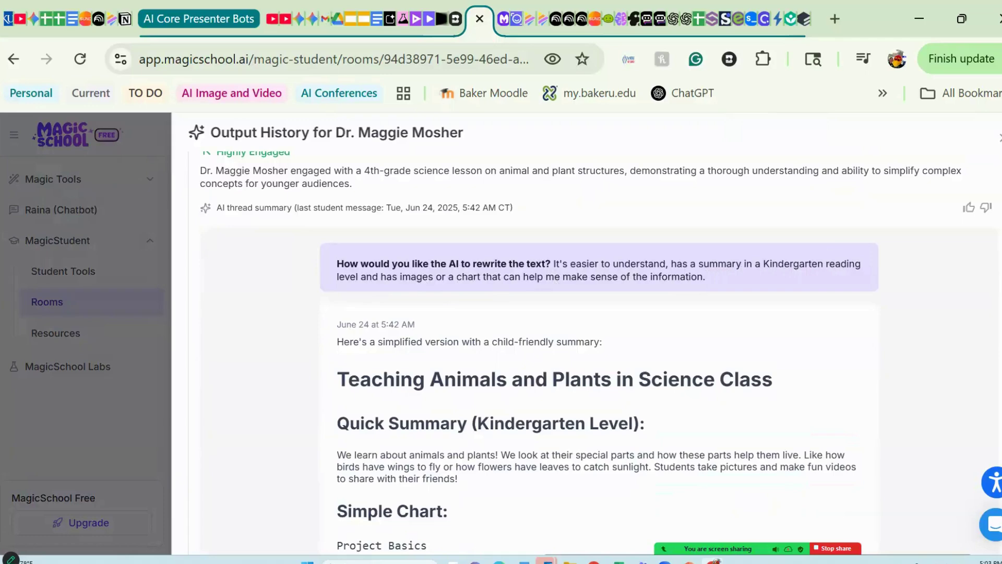
scroll(564, 298, down, 2)
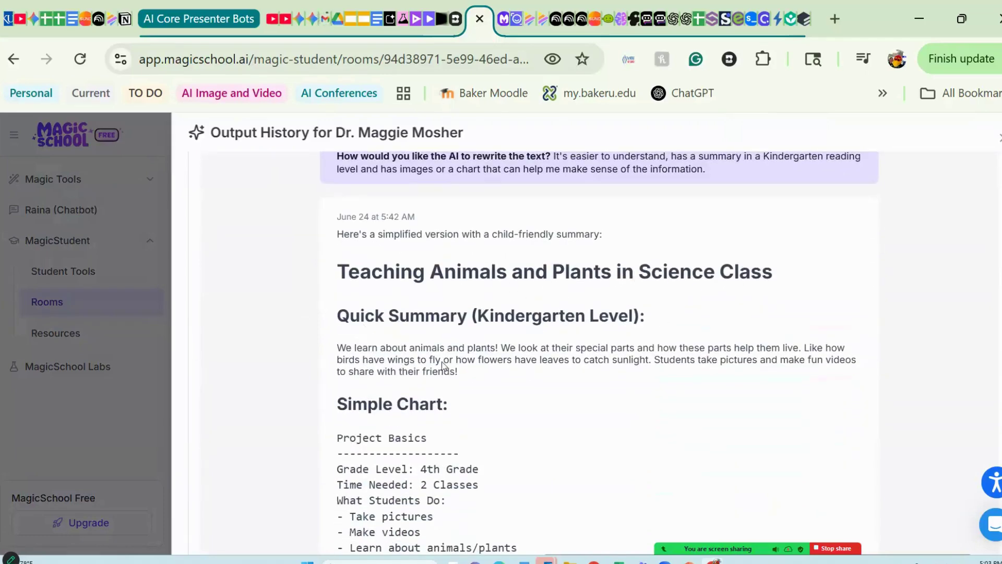
scroll(600, 353, down, 3)
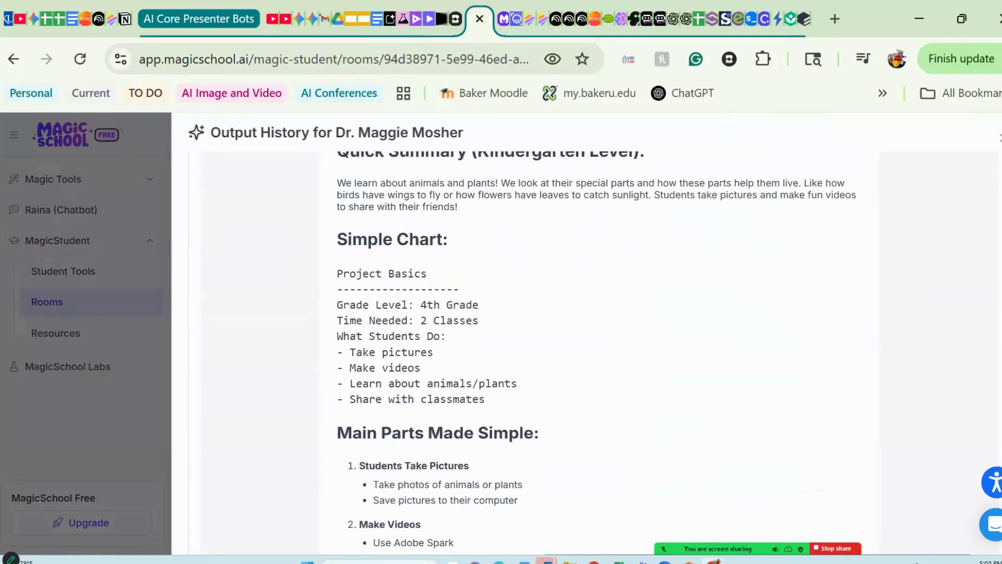
scroll(597, 351, down, 1)
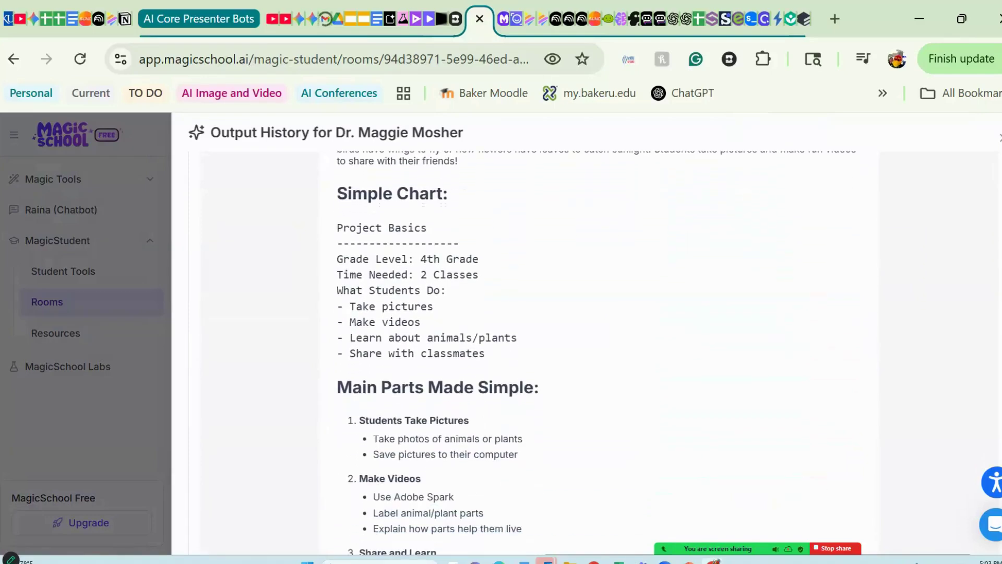
scroll(594, 353, down, 3)
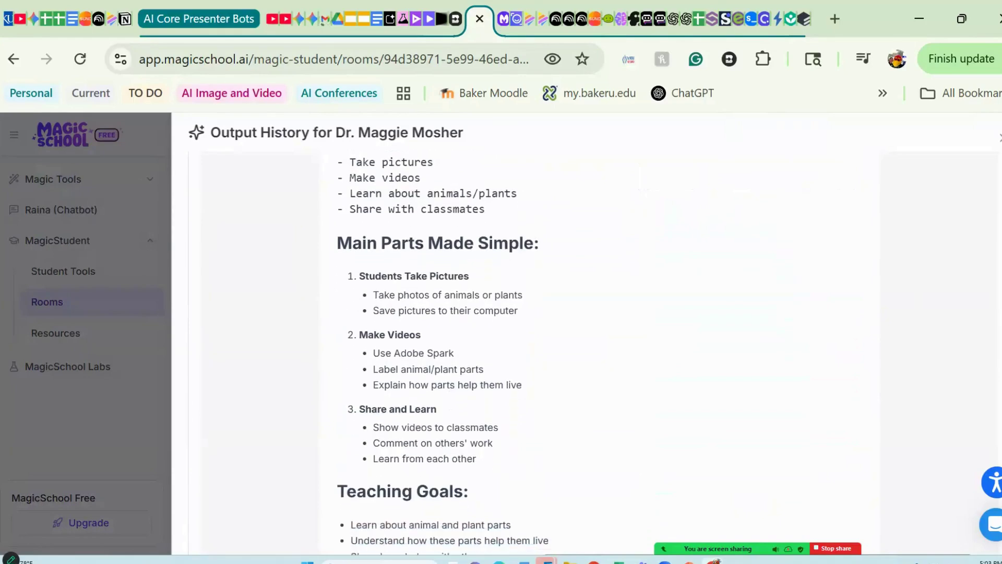
scroll(593, 353, down, 1)
scroll(594, 353, down, 3)
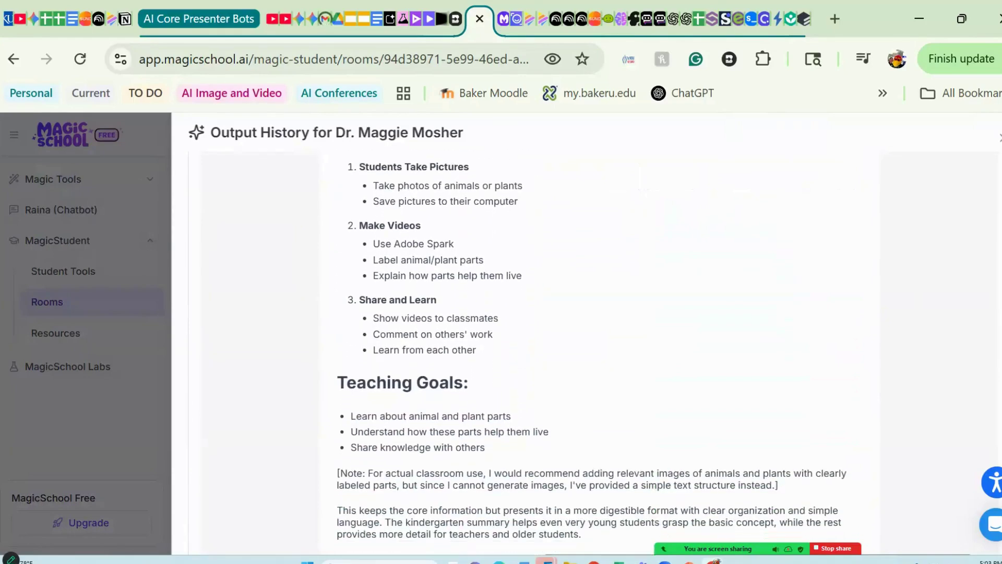
scroll(510, 479, down, 3)
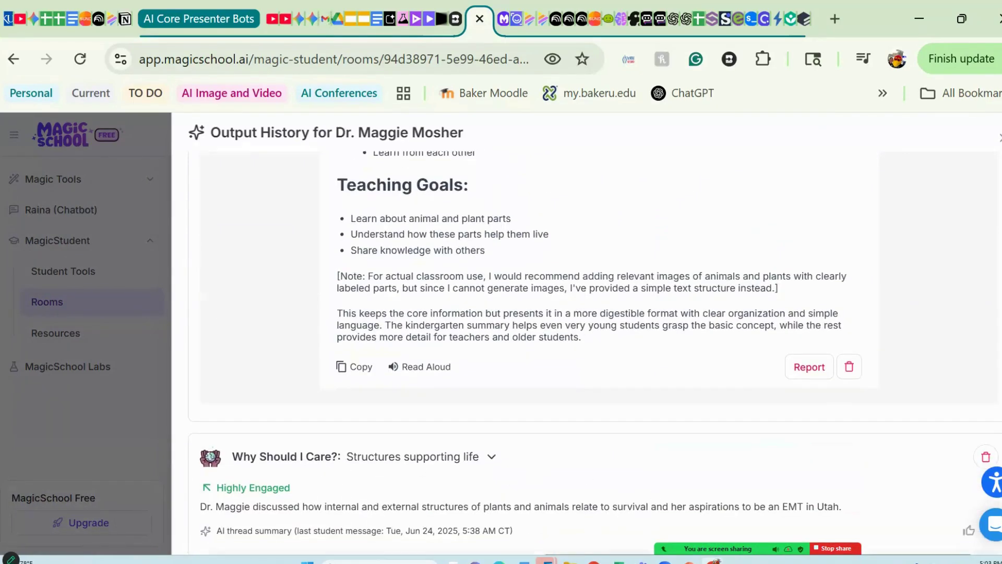
Examine the student's prompt and the AI reply in the "Why Should I Care?" thread on structures supporting life.
scroll(543, 431, down, 5)
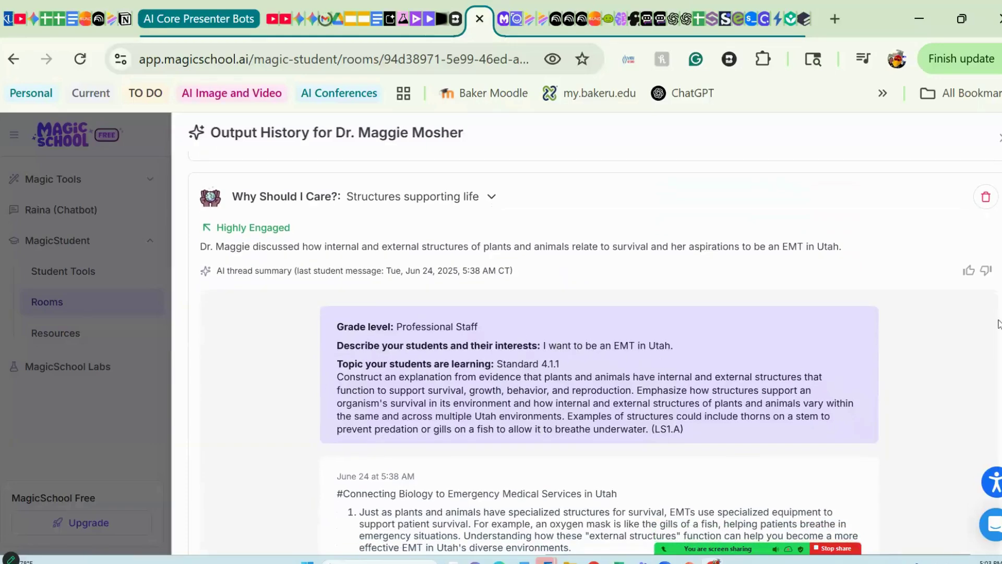
scroll(593, 355, down, 2)
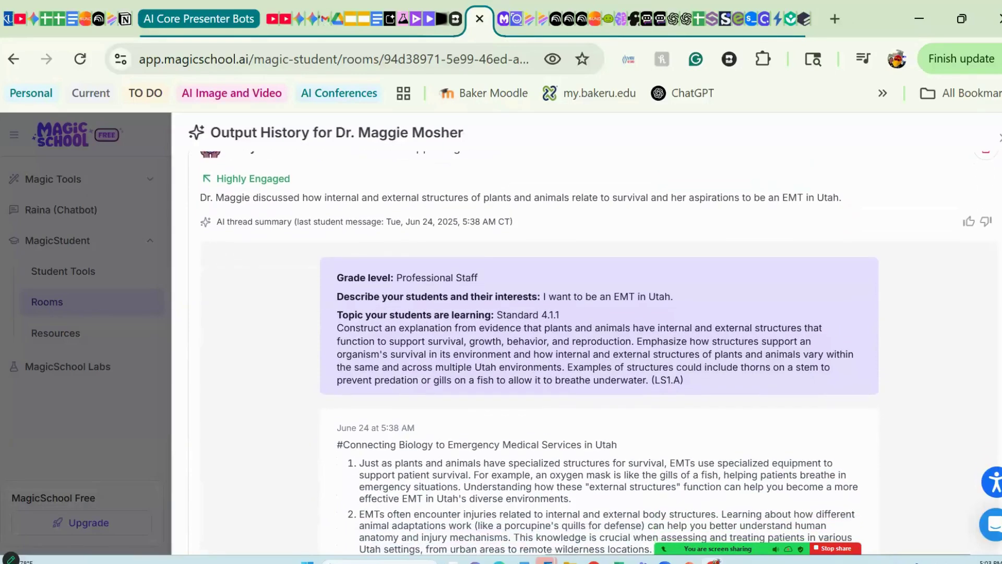
scroll(592, 355, down, 2)
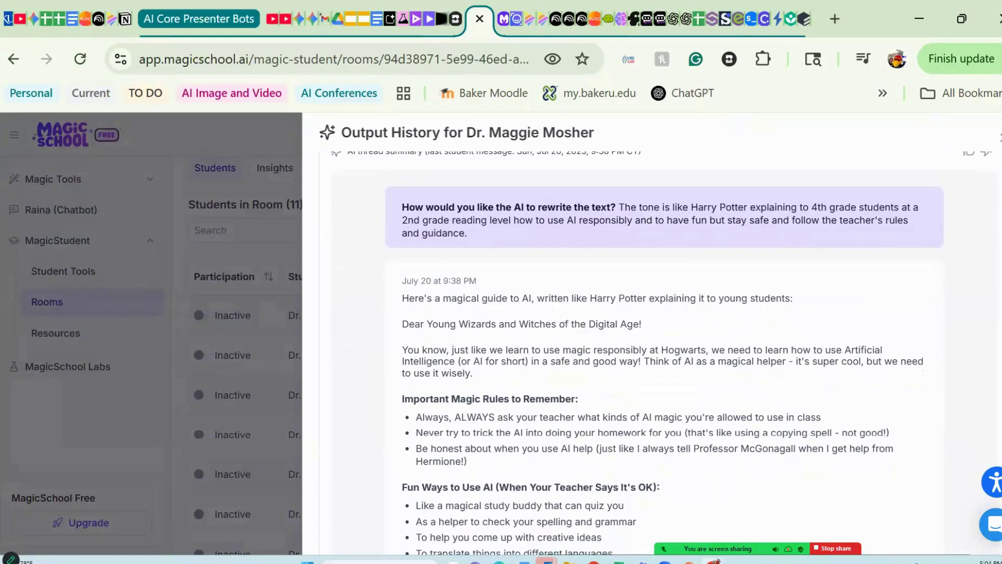
Read the Harry Potter-style rewrite about using AI responsibly in the student's output history, and close the history.
scroll(659, 349, down, 2)
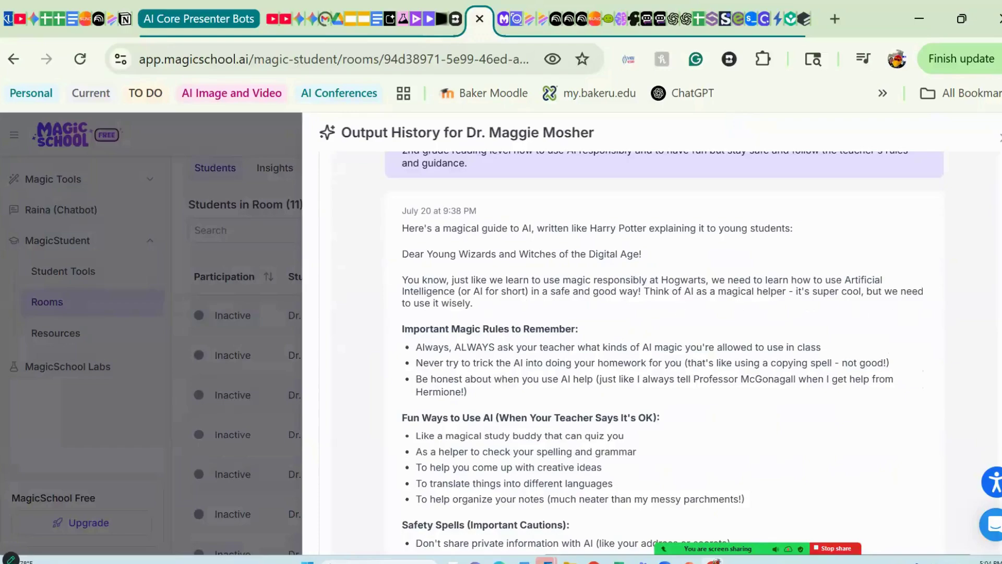
scroll(999, 144, down, 5)
scroll(999, 144, up, 8)
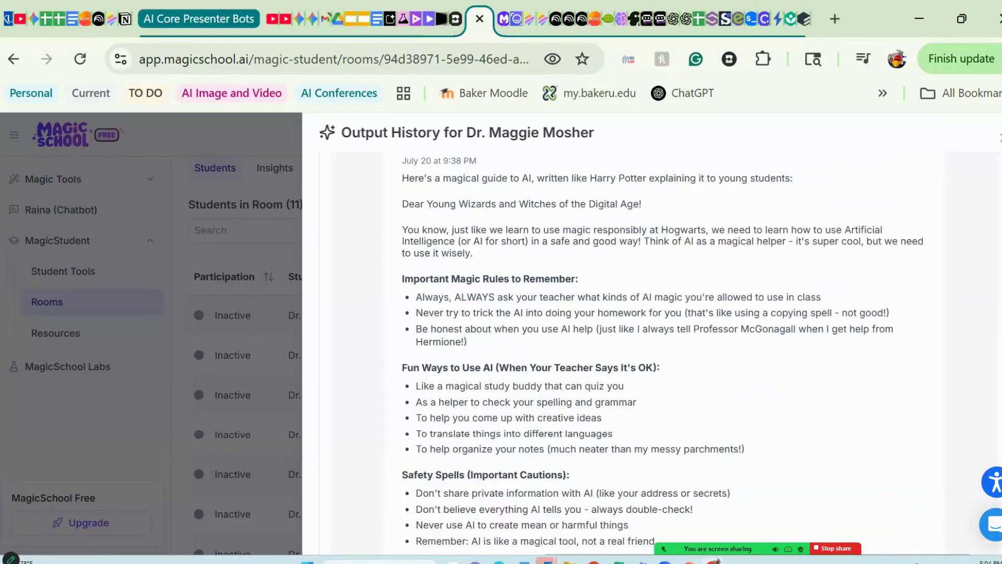
click(998, 138)
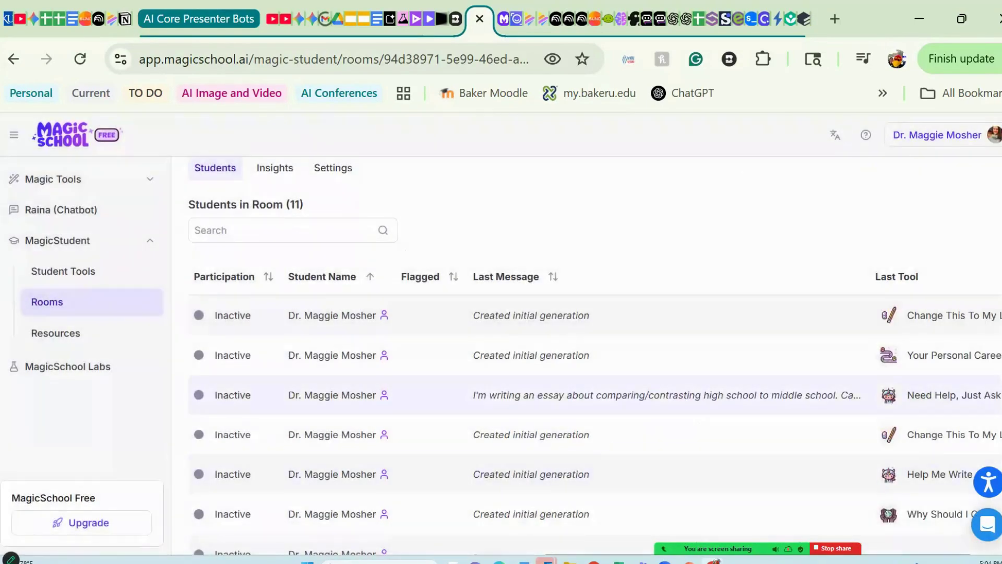
Open the output history of the student who last used Your Personal Career Counselor and read the "Why be a teacher?" thread.
scroll(595, 350, down, 4)
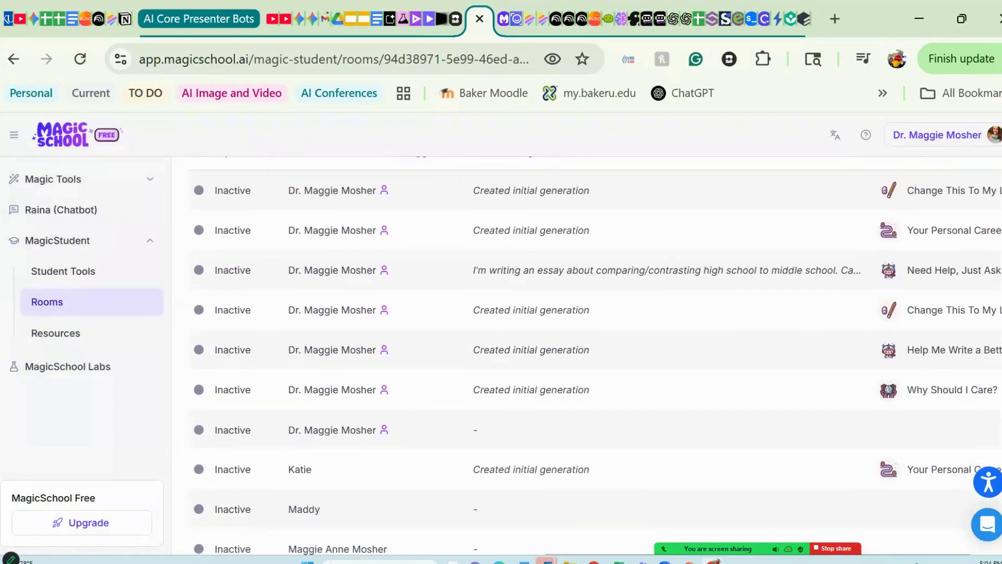
click(571, 389)
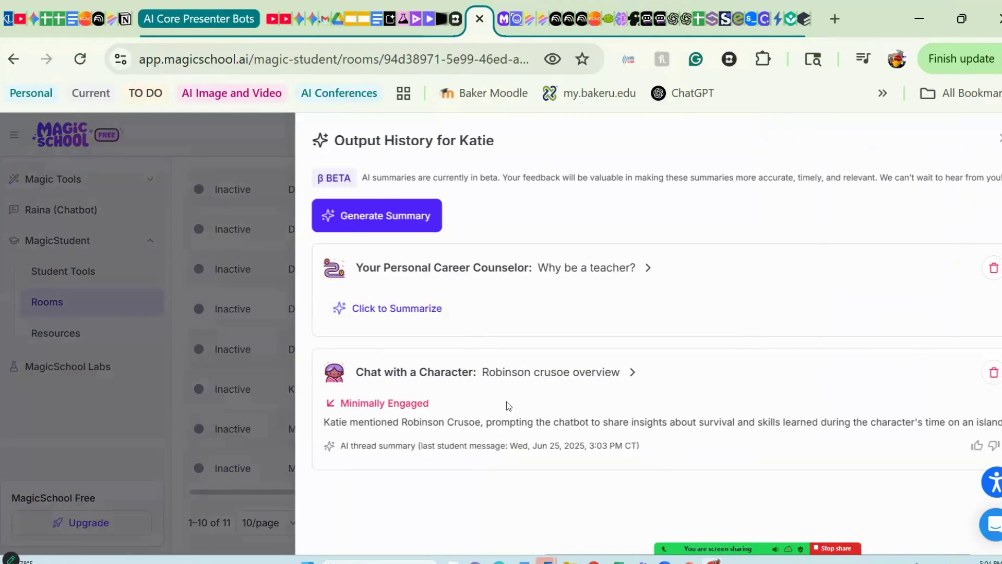
click(583, 270)
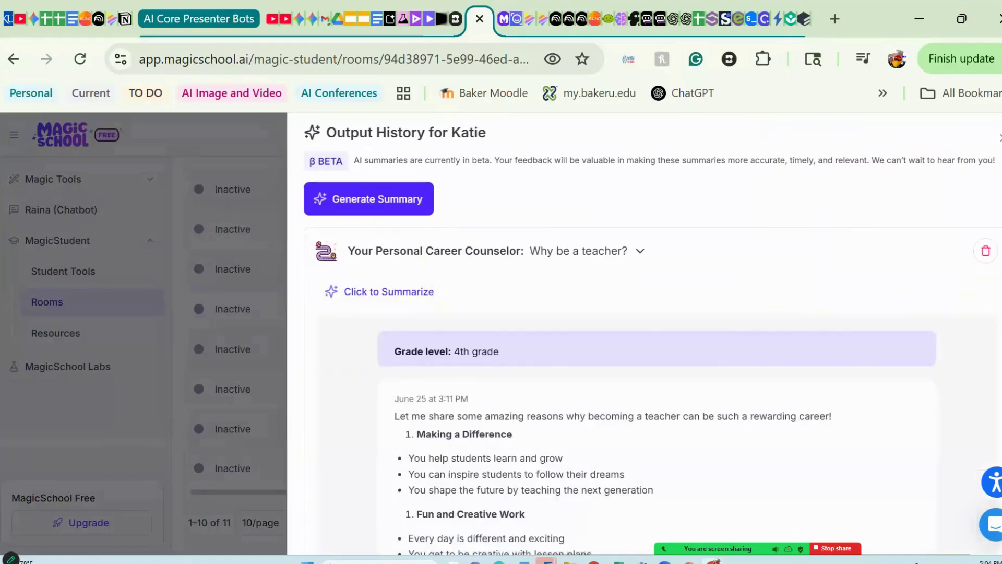
scroll(653, 353, down, 2)
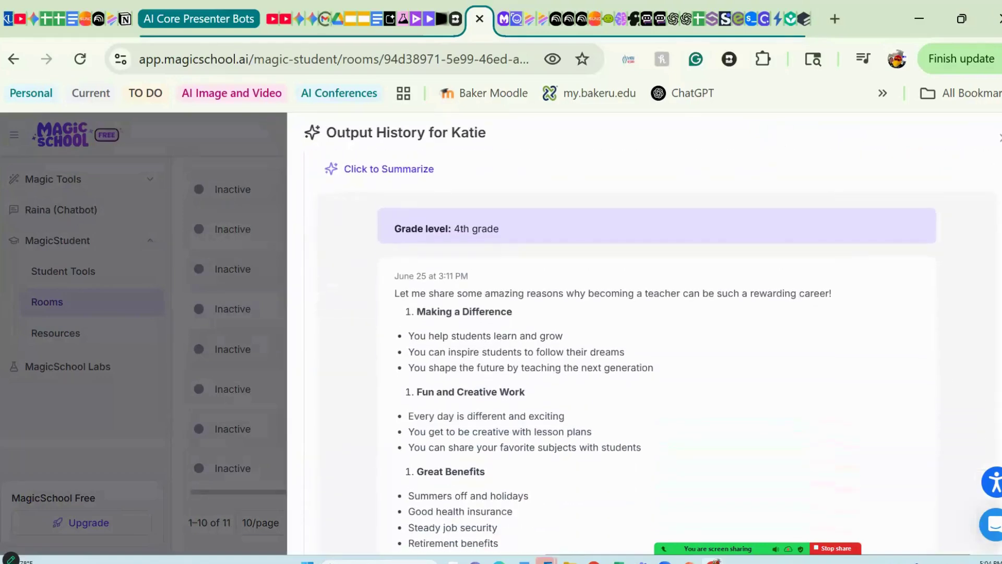
scroll(652, 353, down, 2)
scroll(652, 353, up, 5)
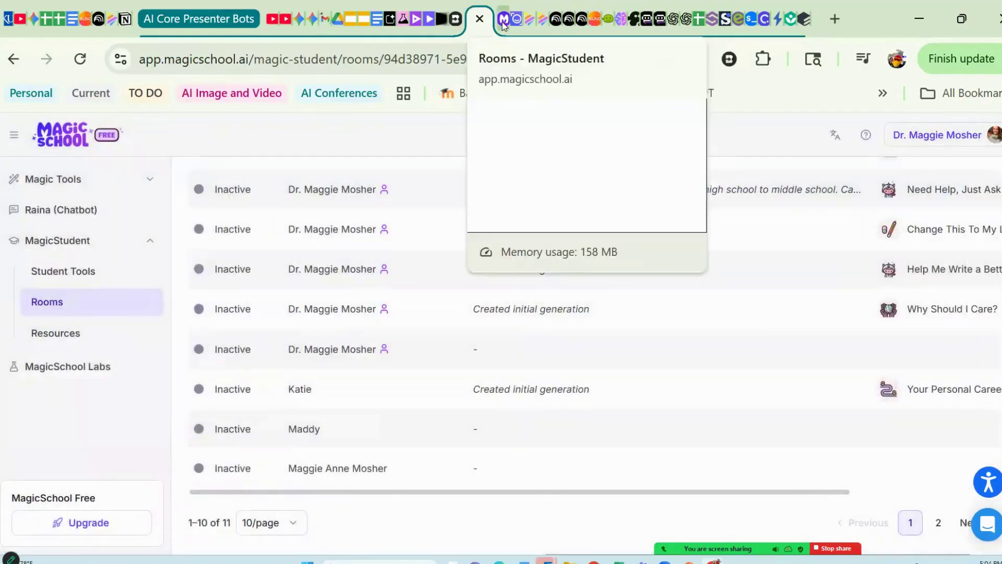
Switch to the University of Kansas document in Napkin and generate a pastel funnel visual with handwritten lettering for the Step 2 search bar bullets.
click(503, 21)
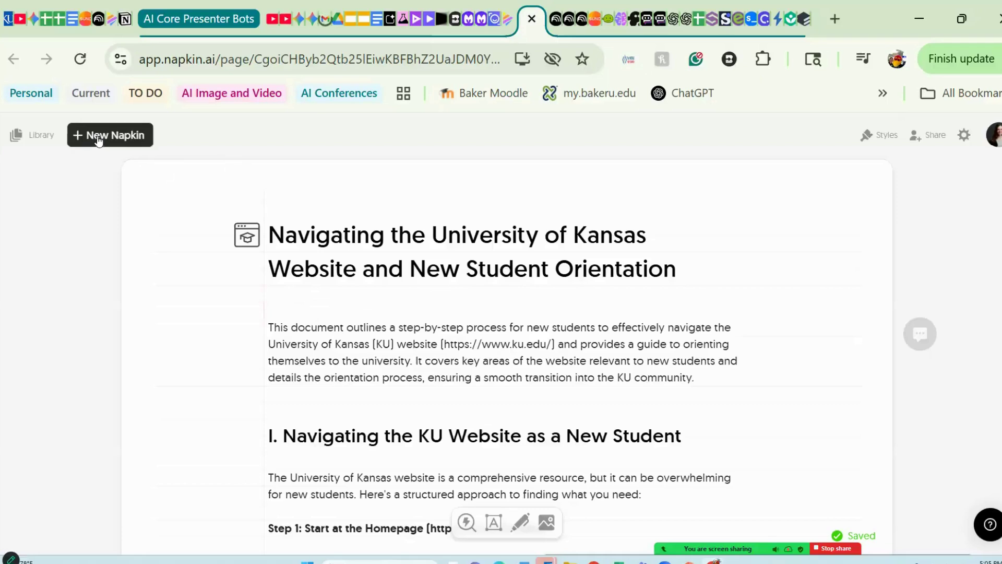
click(96, 137)
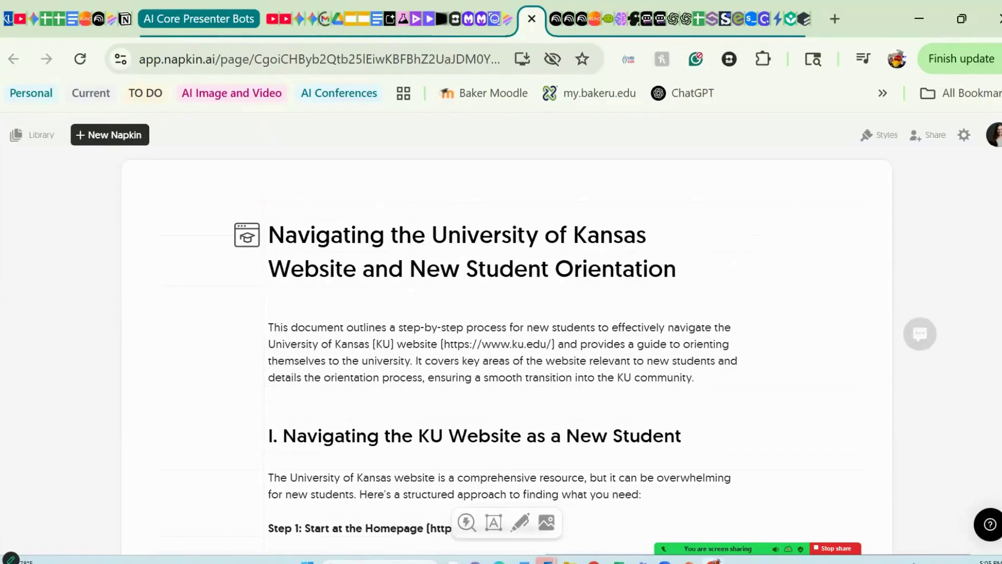
scroll(700, 263, down, 1)
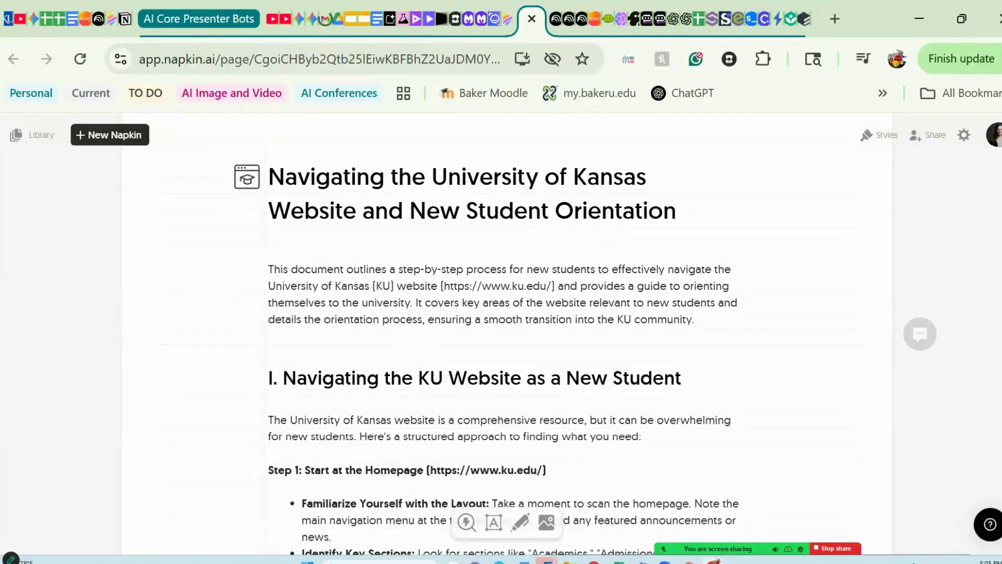
scroll(501, 340, down, 4)
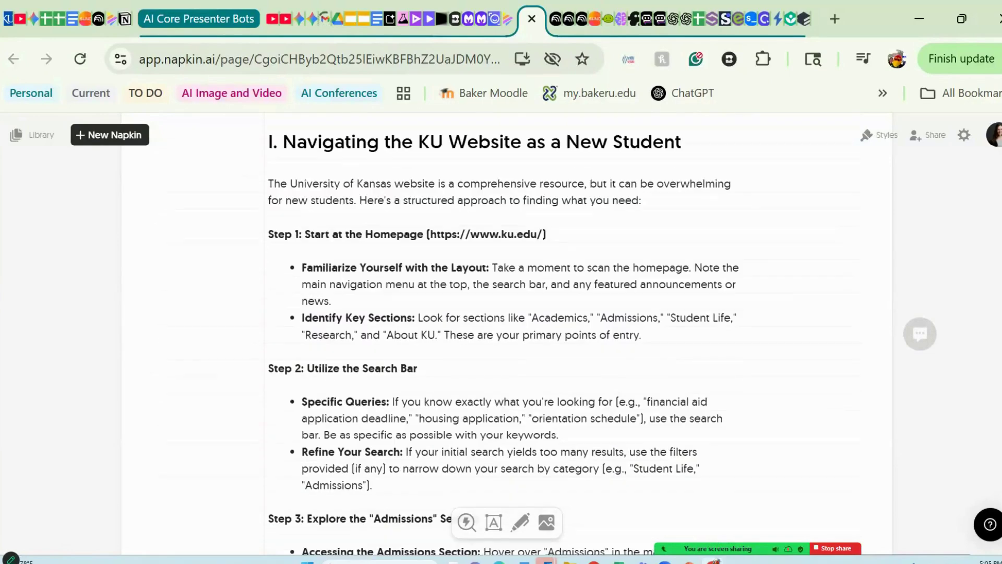
scroll(379, 456, down, 2)
scroll(379, 456, up, 2)
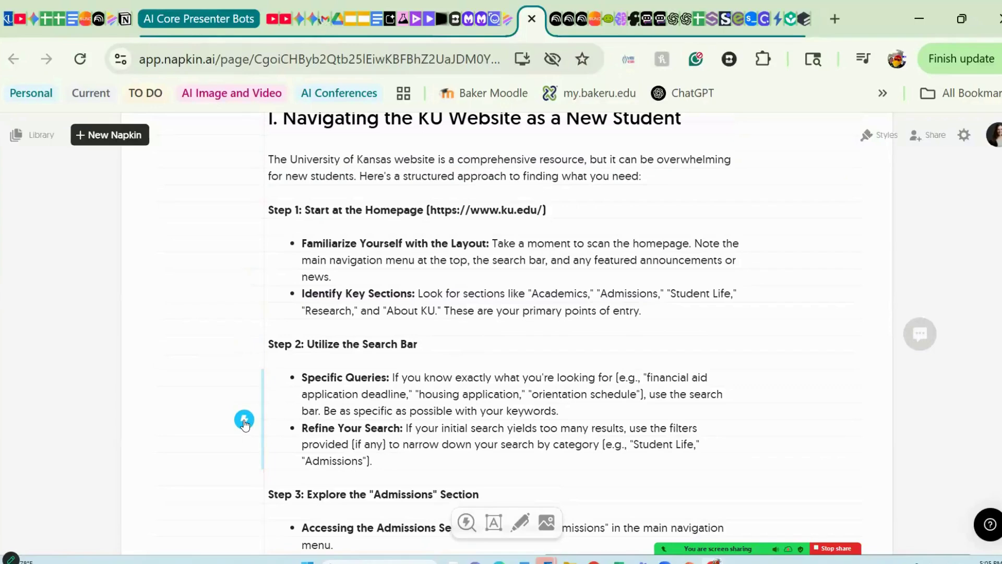
click(244, 421)
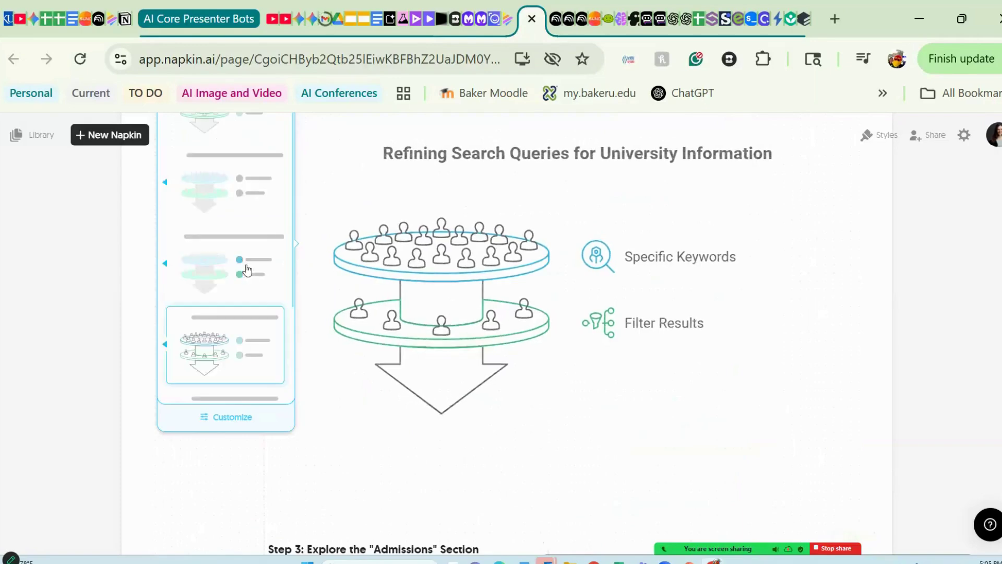
click(246, 187)
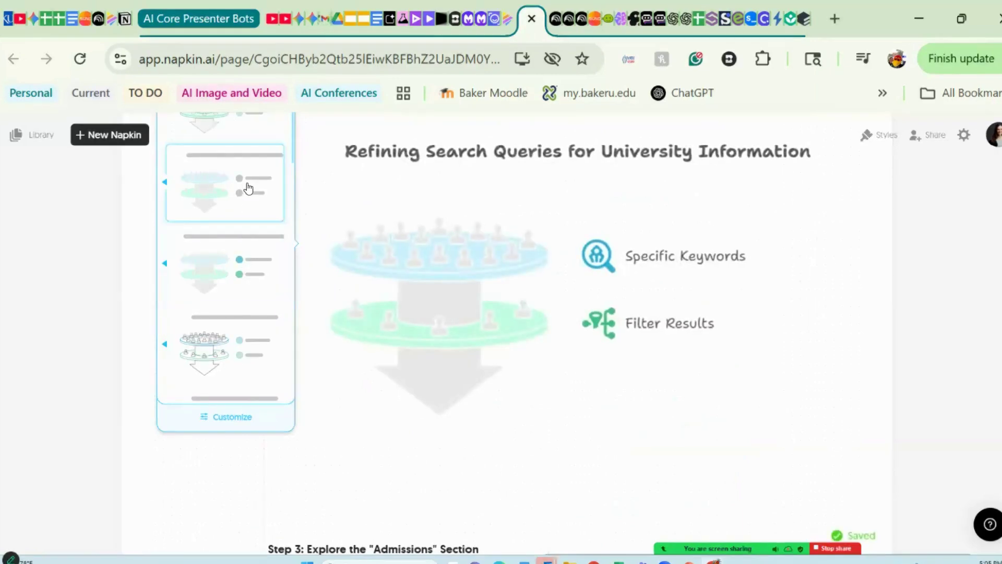
Review the Step 3 Admissions section and the Student resources visual beneath it.
scroll(572, 332, down, 10)
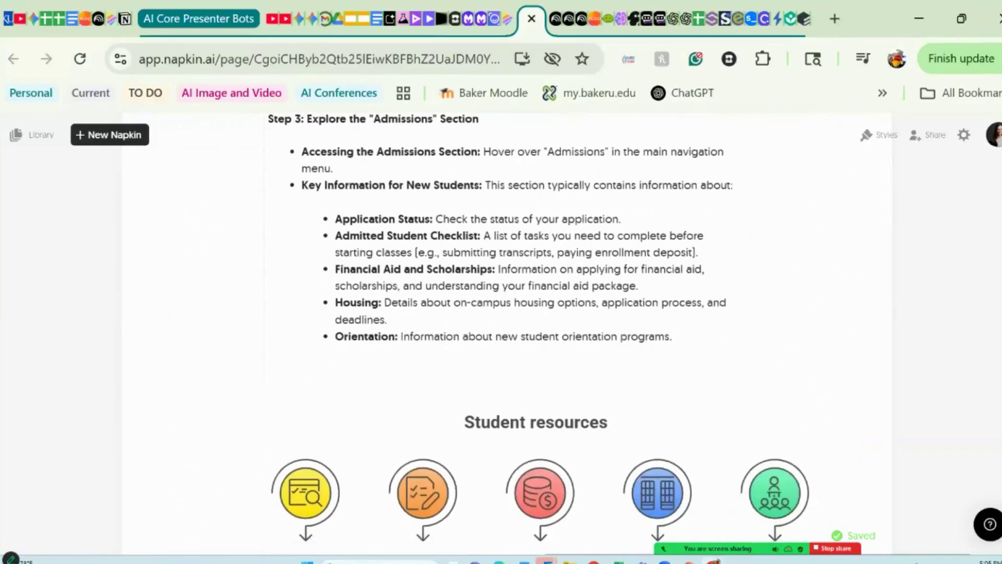
scroll(538, 332, down, 1)
scroll(538, 332, up, 3)
scroll(538, 332, down, 3)
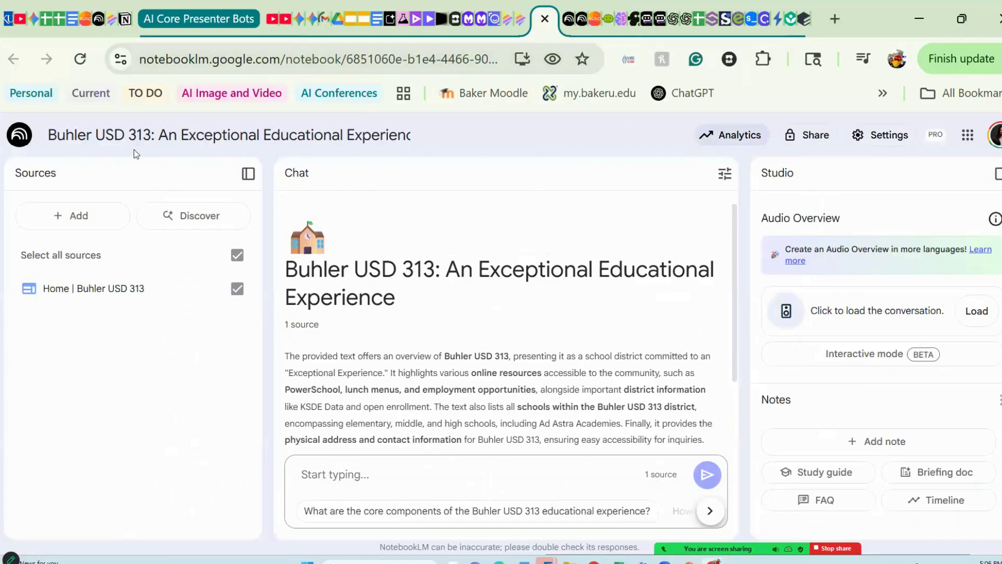
In NotebookLM, create a new notebook and examine the source types it accepts, including copied text.
click(18, 137)
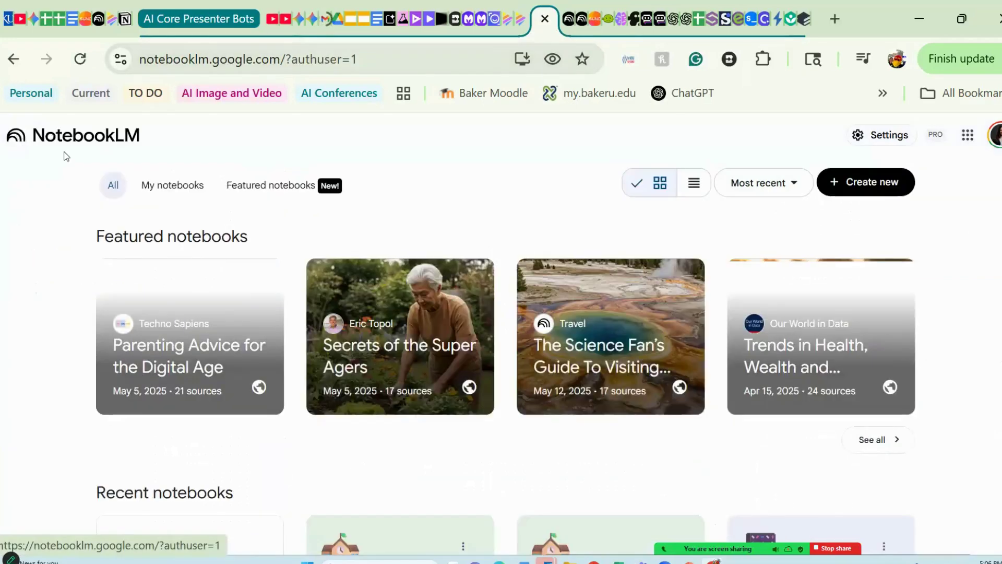
click(858, 192)
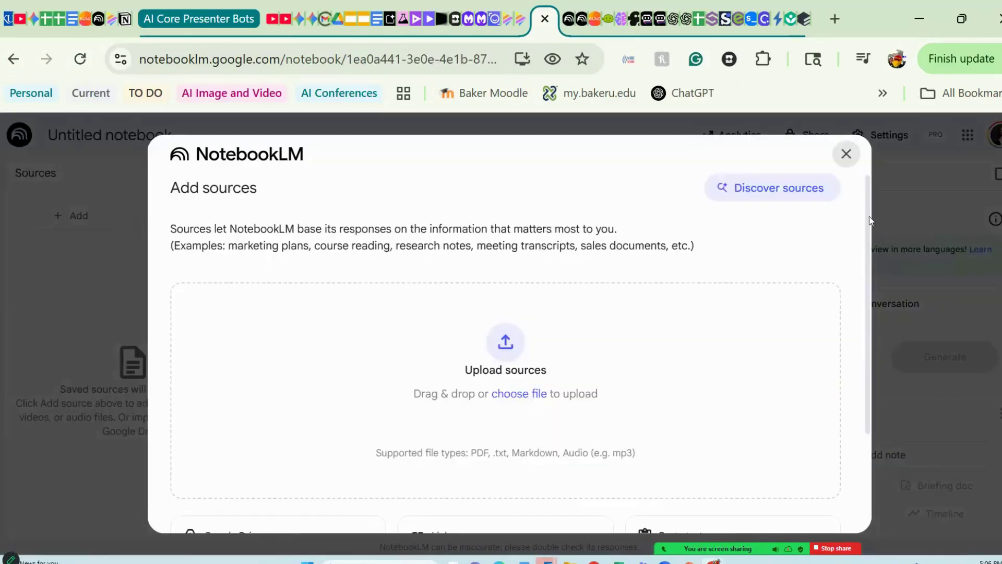
scroll(862, 292, down, 3)
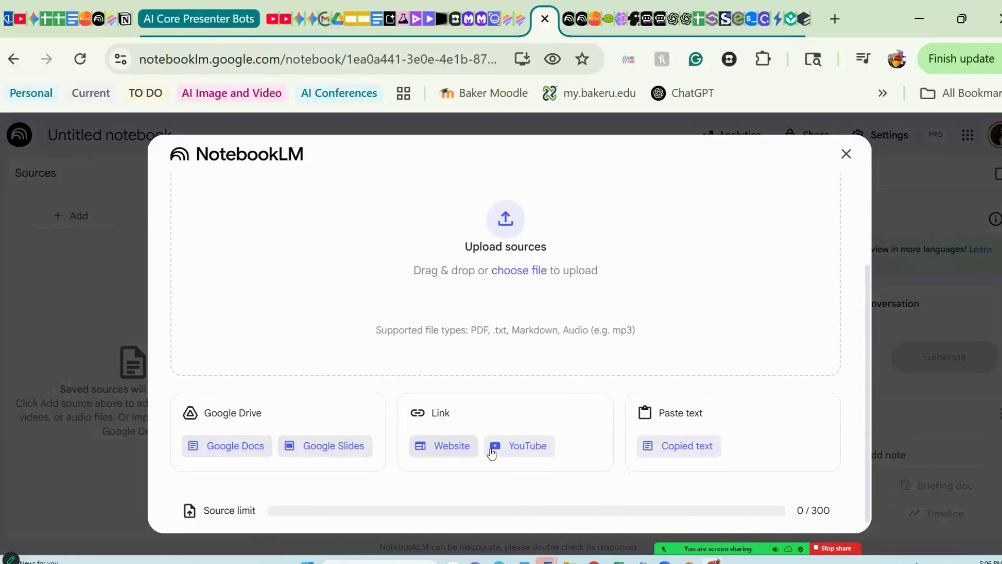
click(690, 454)
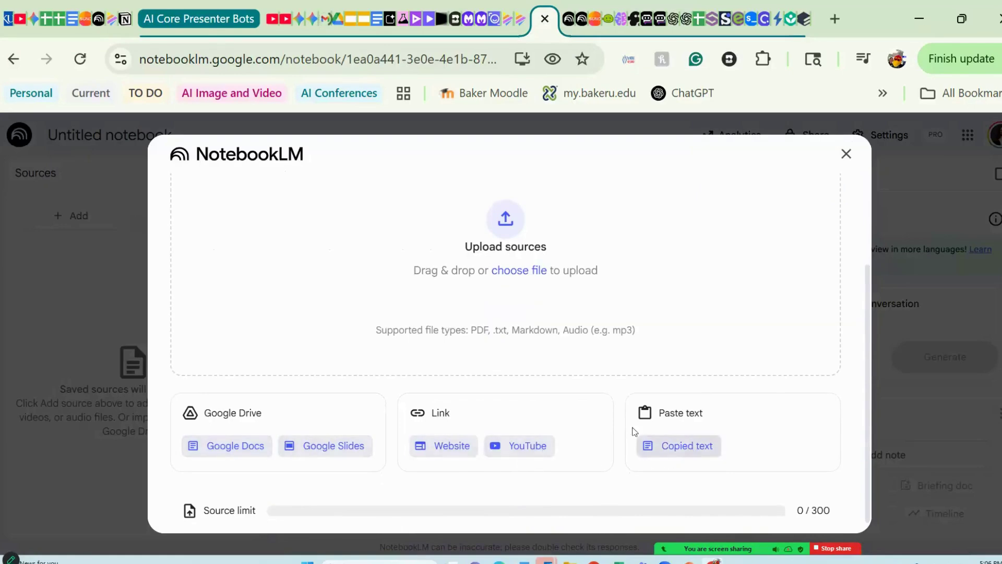
Open YouTube in a new browser tab to look for a video source.
scroll(871, 400, down, 1)
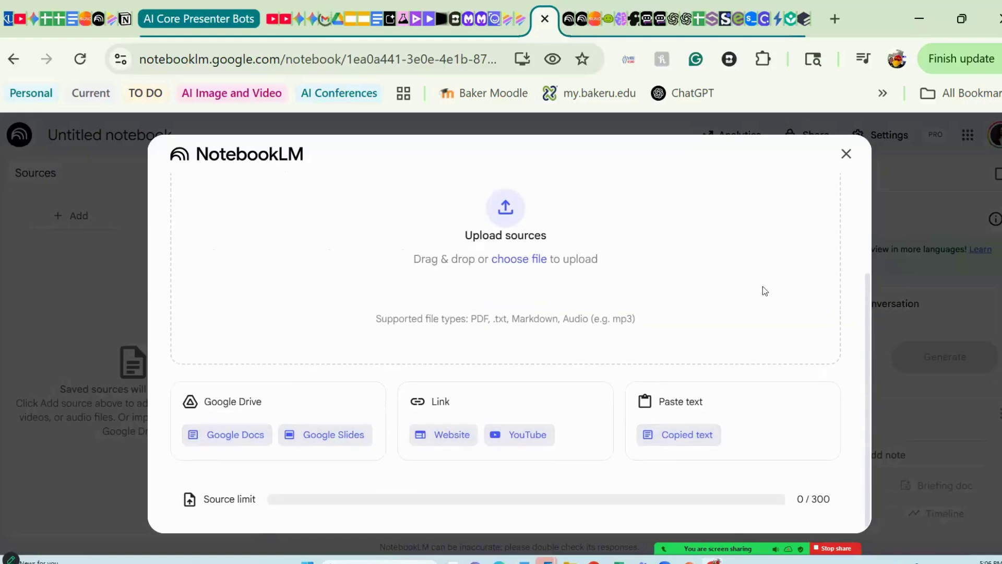
click(834, 20)
text(y)
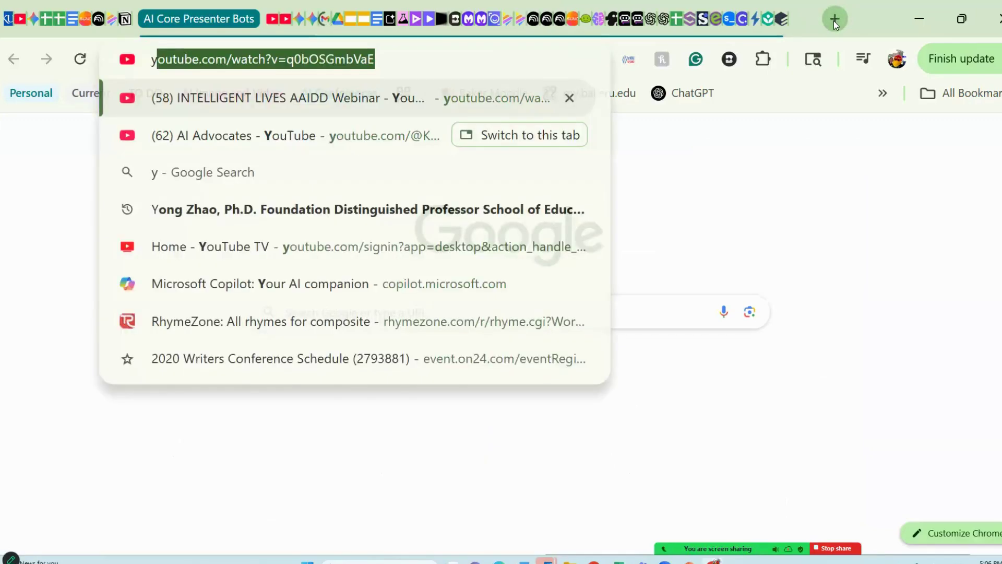
text(outube)
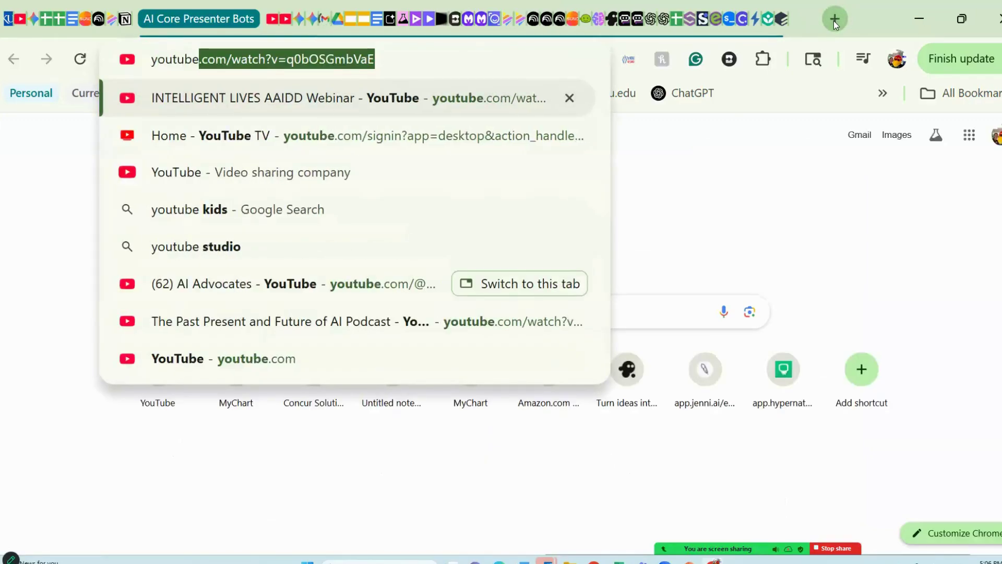
text(.com)
key(Return)
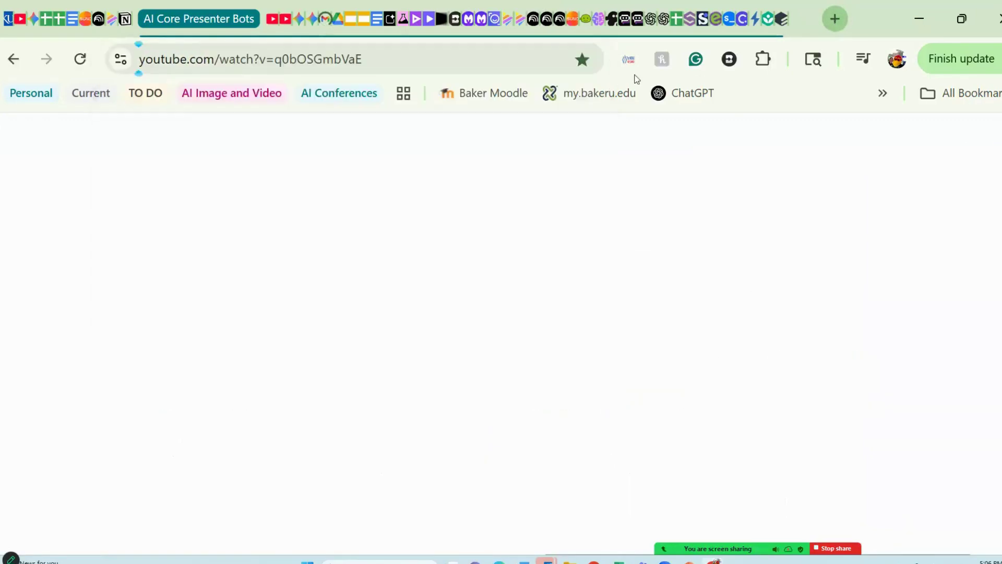
Search YouTube for "ai in the military" and pick the suggested query "ai military parade".
click(369, 140)
text(a)
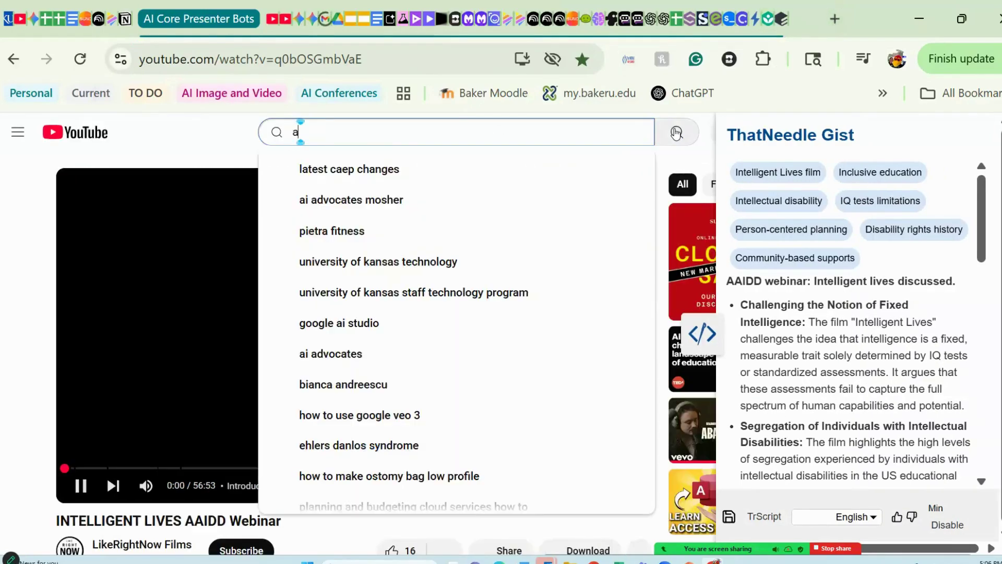
text(i in the military)
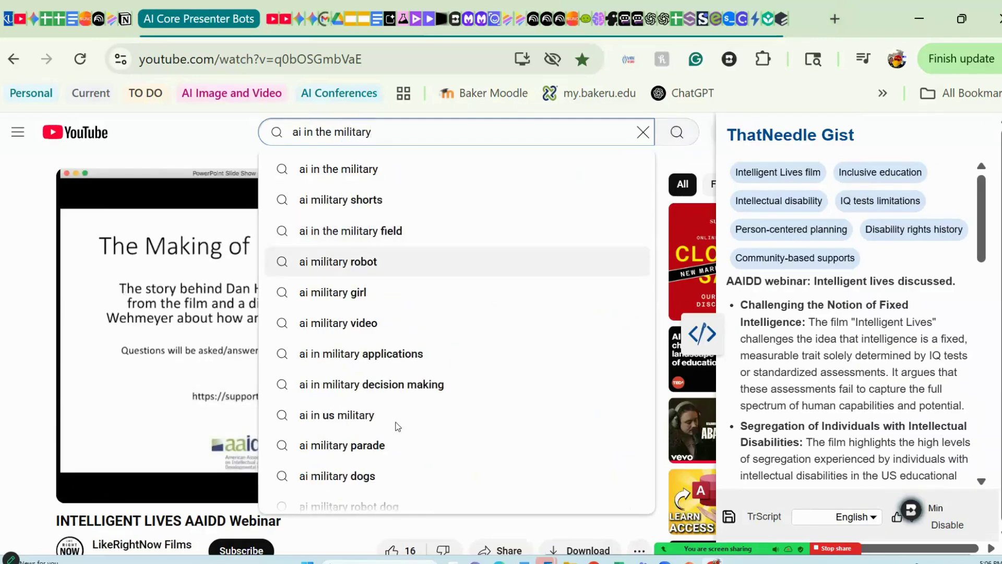
click(409, 445)
click(84, 485)
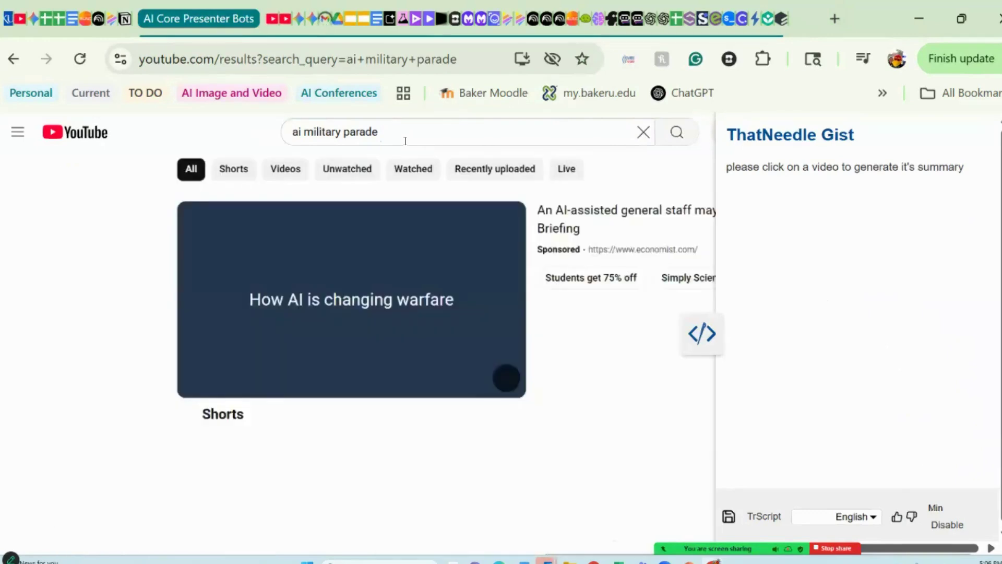
Replace the word "parade" in the query and search for "ai military technology".
double_click(402, 137)
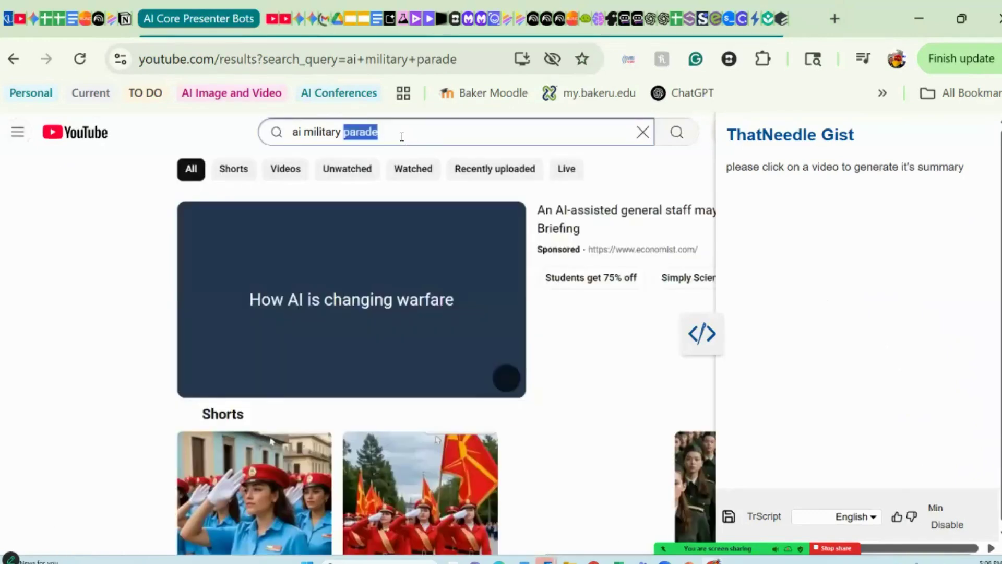
click(402, 136)
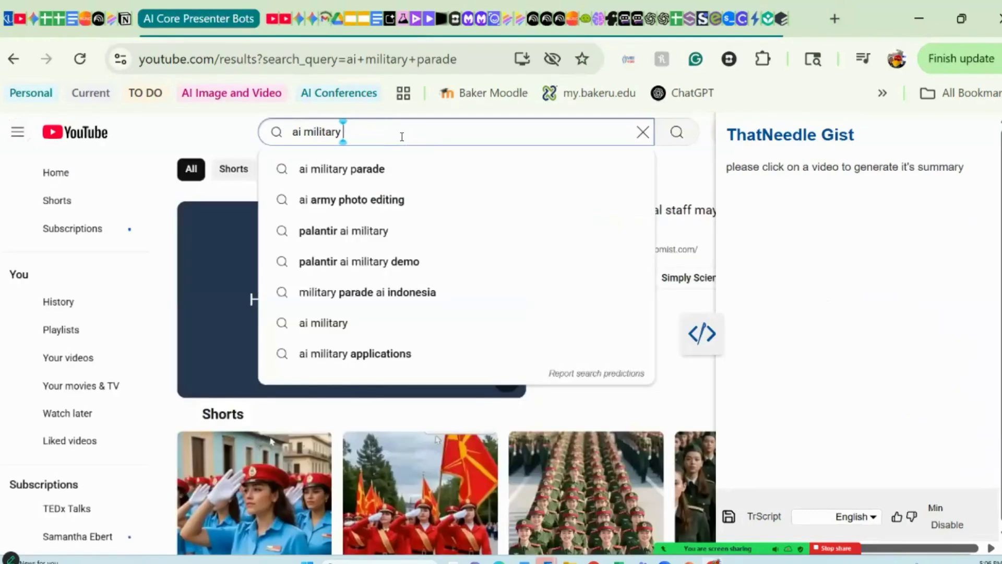
click(392, 172)
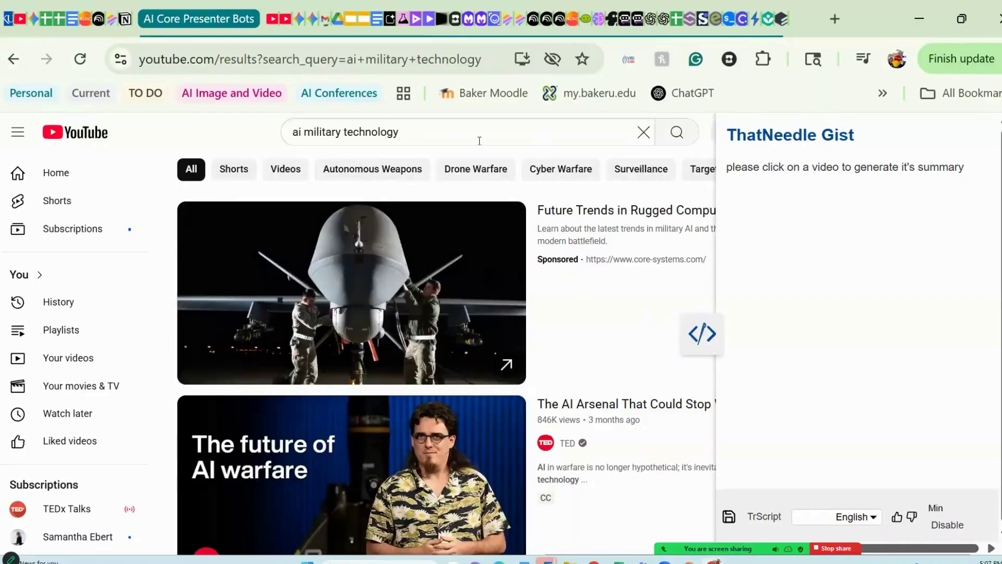
Refine the search to "ai military technology recent", collapse the video summary pane and limit the results to recently uploaded videos.
click(436, 132)
text(recent)
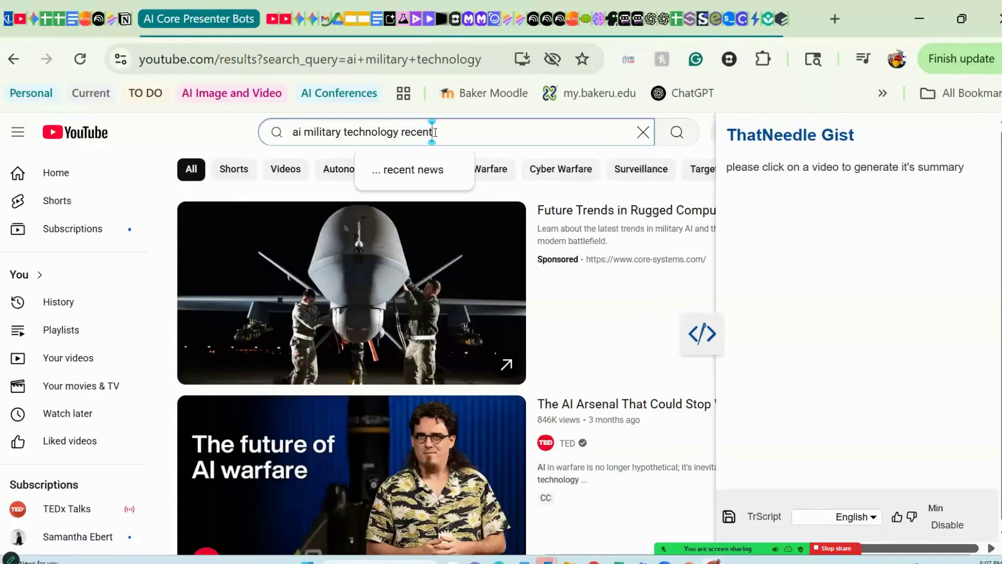
key(Return)
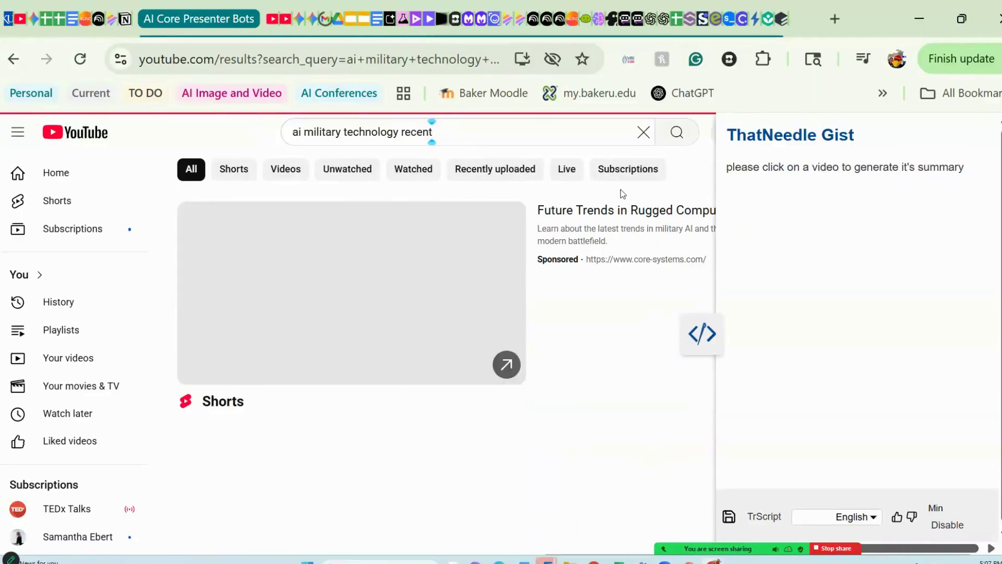
click(712, 329)
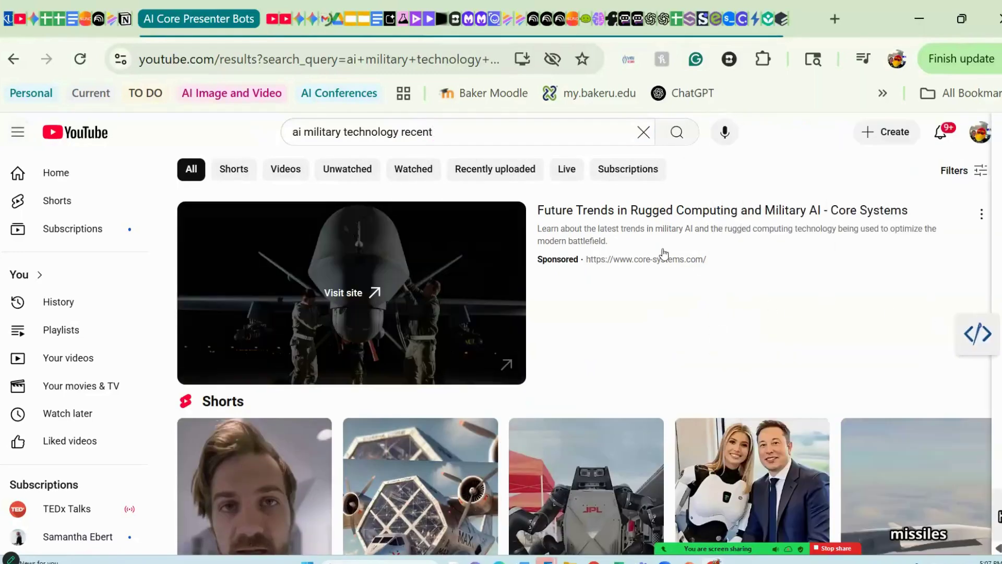
click(511, 170)
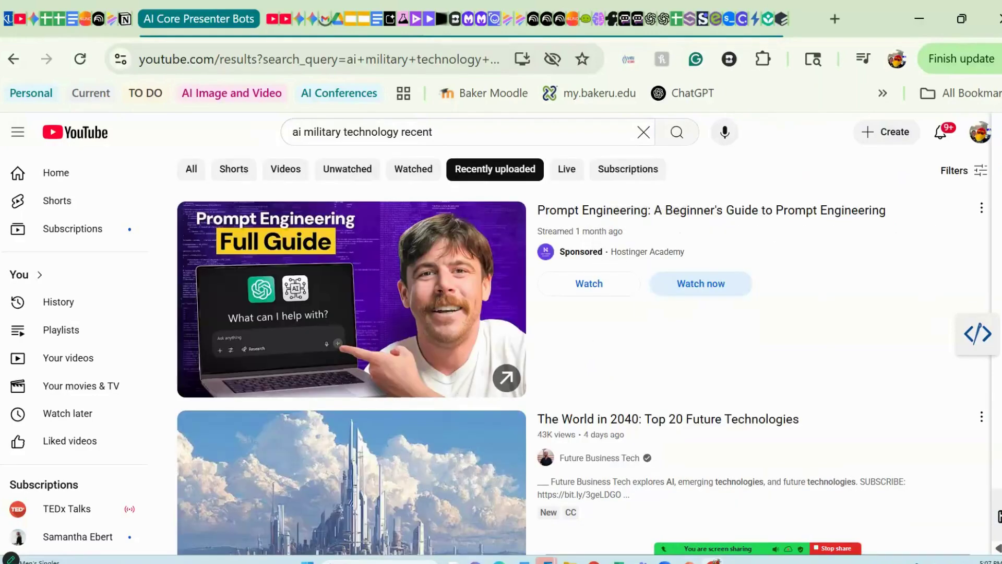
Open the video "30 Latest Military Technologies Shaping 2025" from the results, pause it and read its ThatNeedle Gist summary.
scroll(581, 334, down, 3)
scroll(581, 334, down, 3)
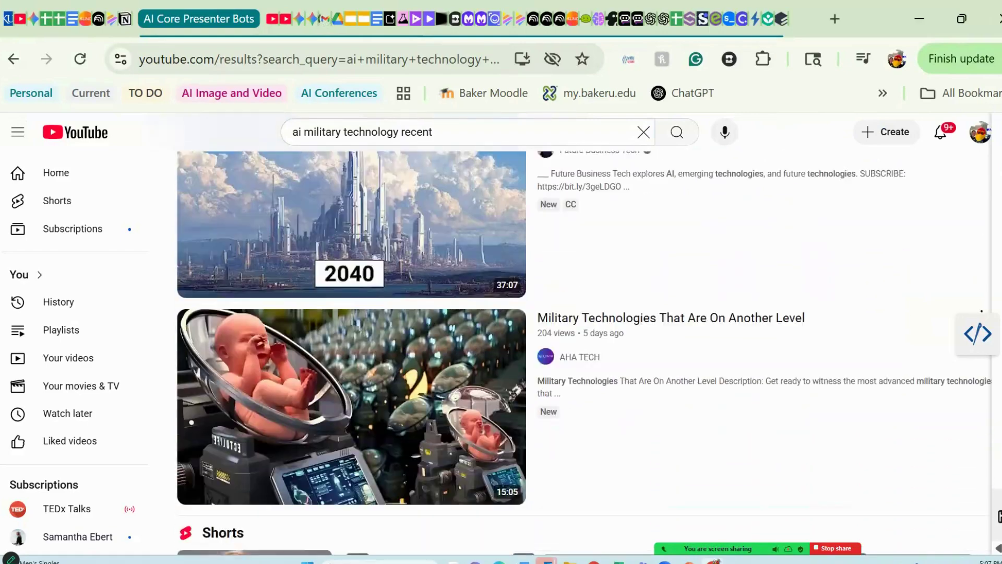
scroll(582, 335, down, 2)
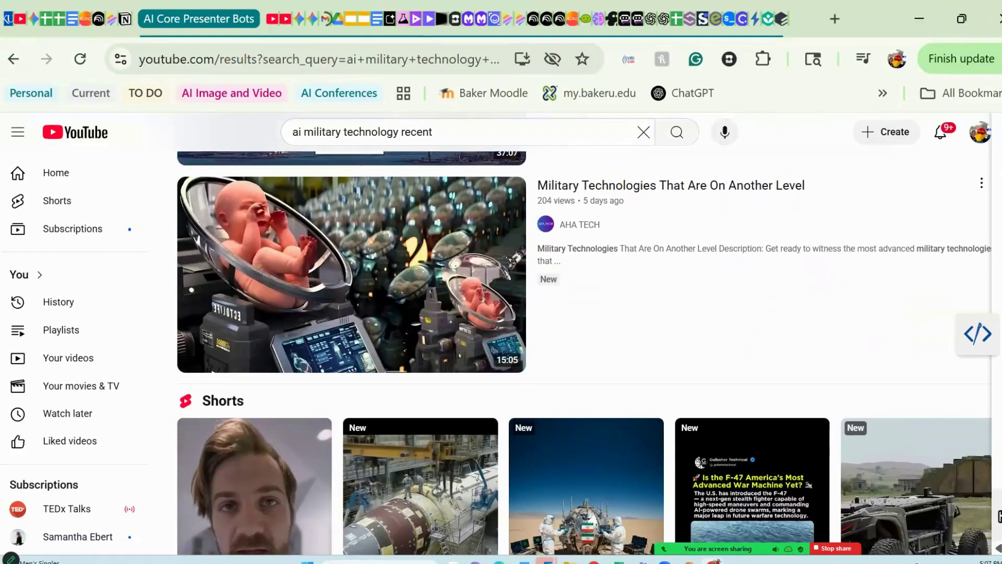
scroll(581, 334, down, 7)
scroll(583, 334, down, 1)
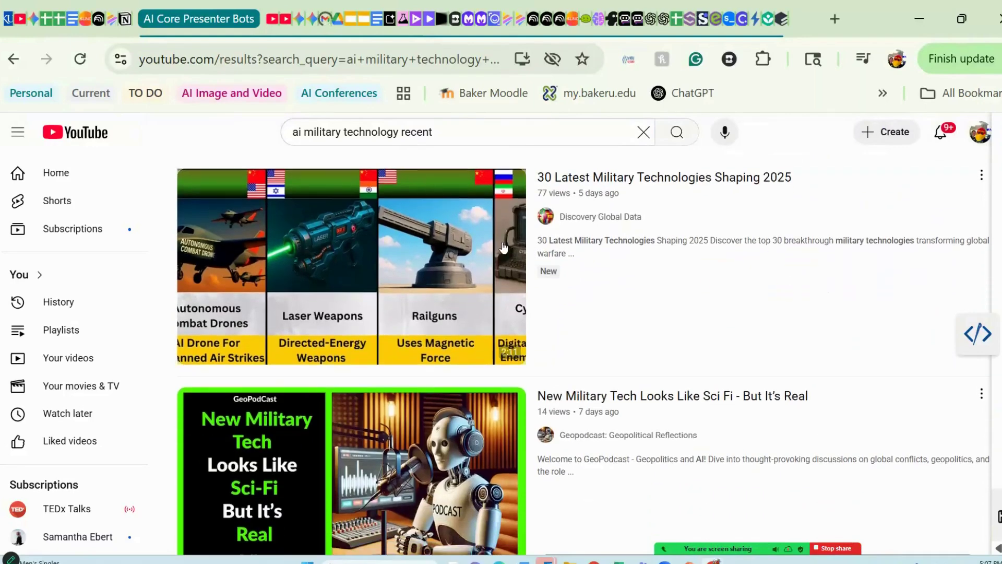
mouse_move(622, 264)
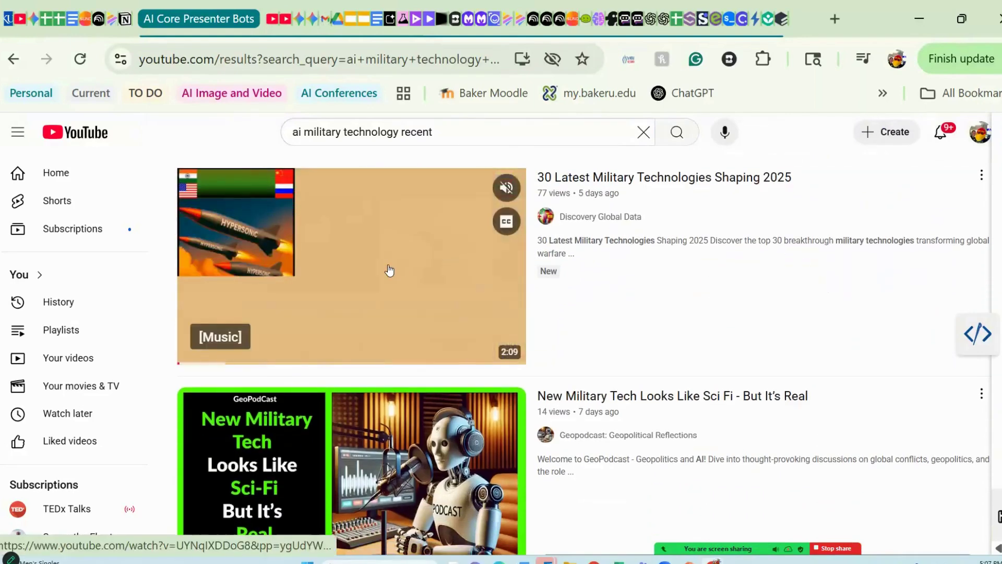
click(388, 270)
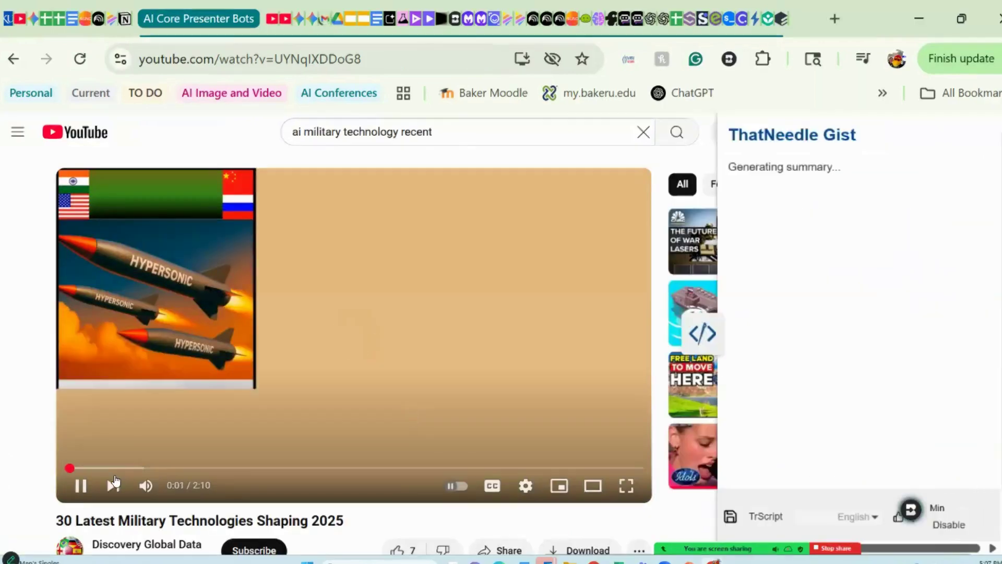
click(81, 486)
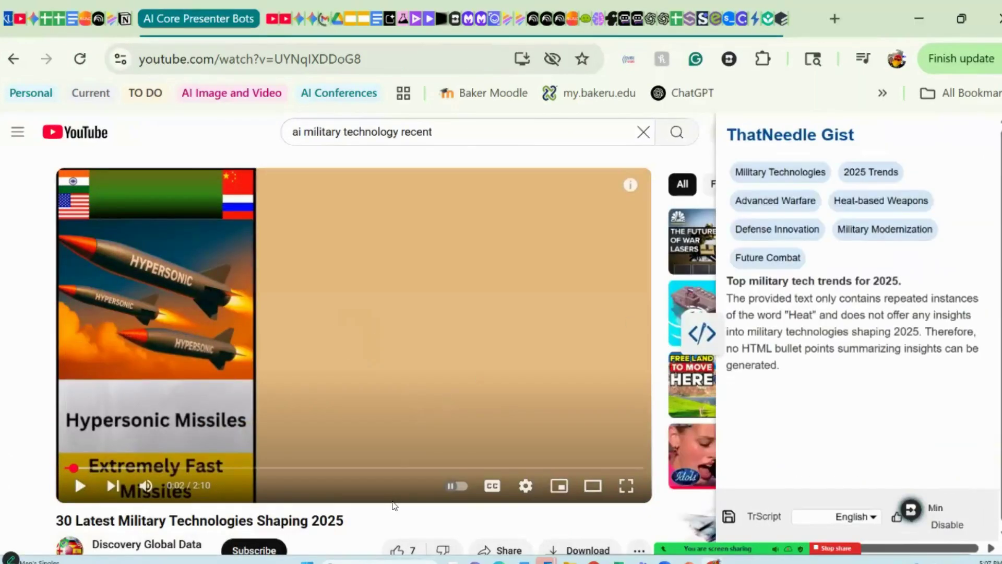
scroll(355, 313, down, 1)
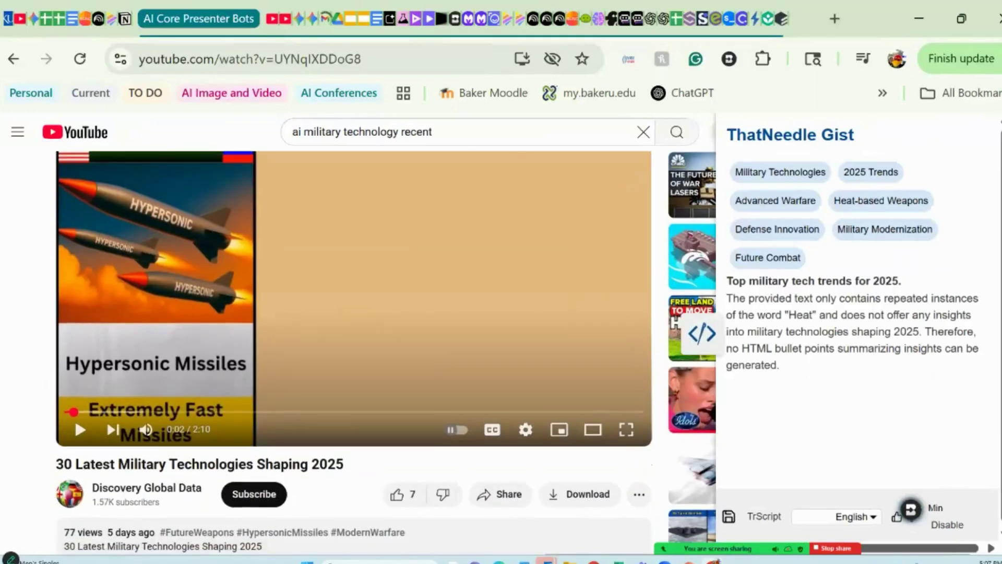
scroll(831, 333, up, 1)
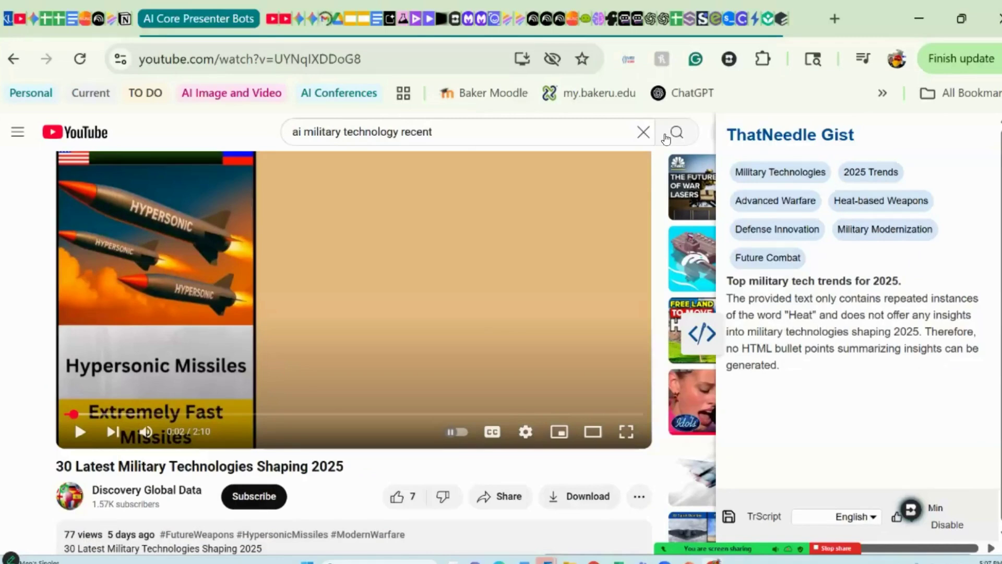
Go back to the results, open "New Military Tech Looks Like Sci Fi - But It's Real", pause it and read its full summary.
click(12, 59)
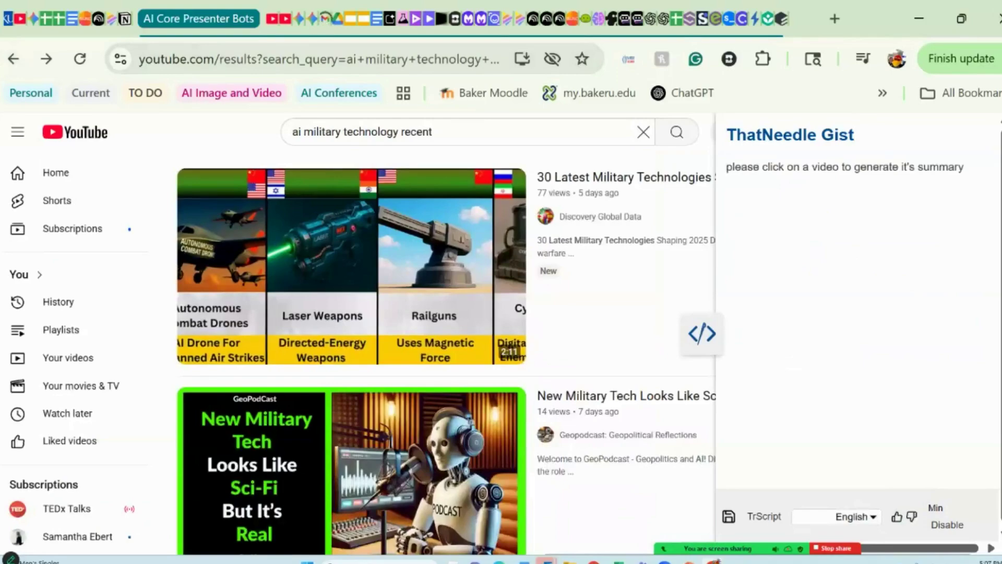
scroll(446, 334, down, 3)
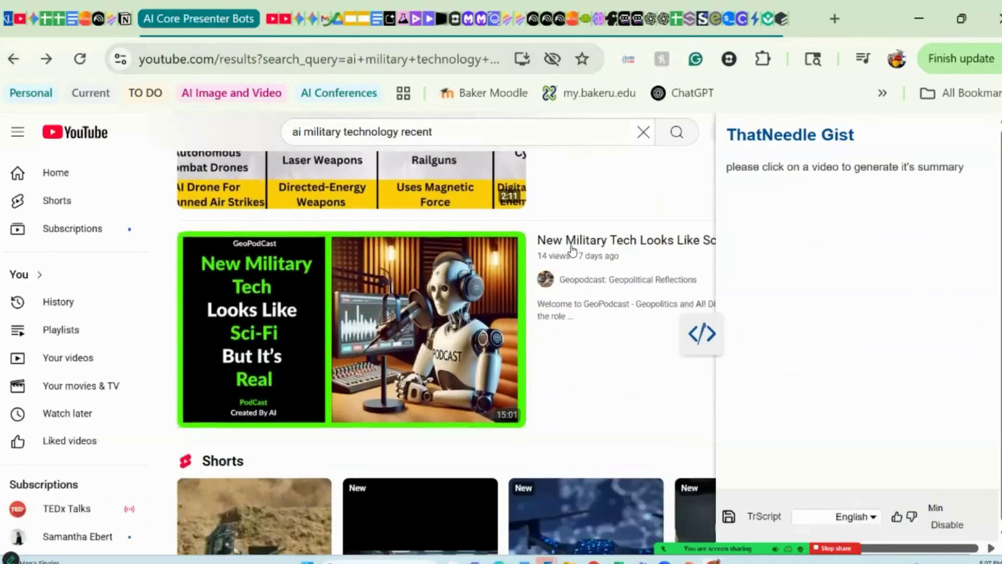
click(432, 312)
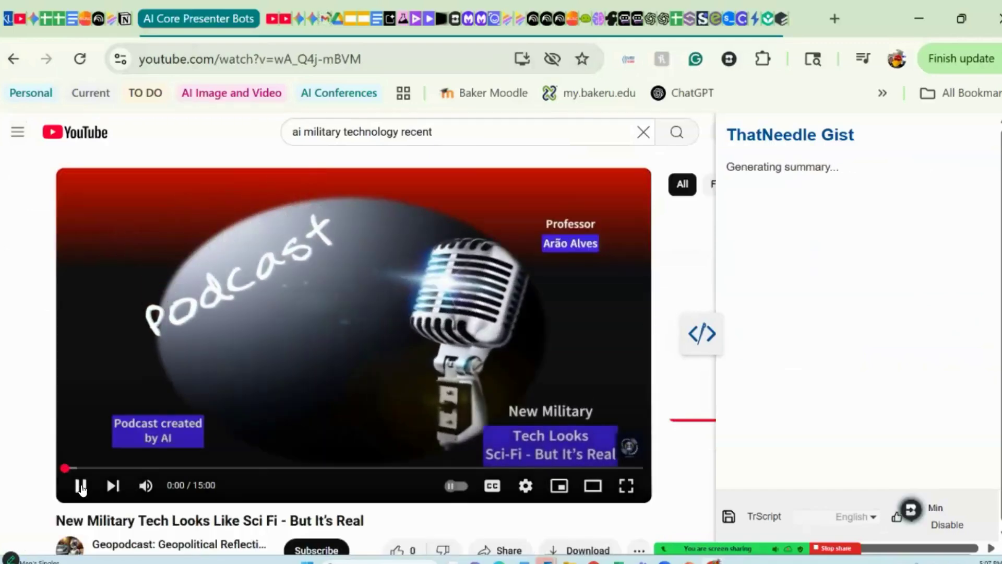
click(81, 487)
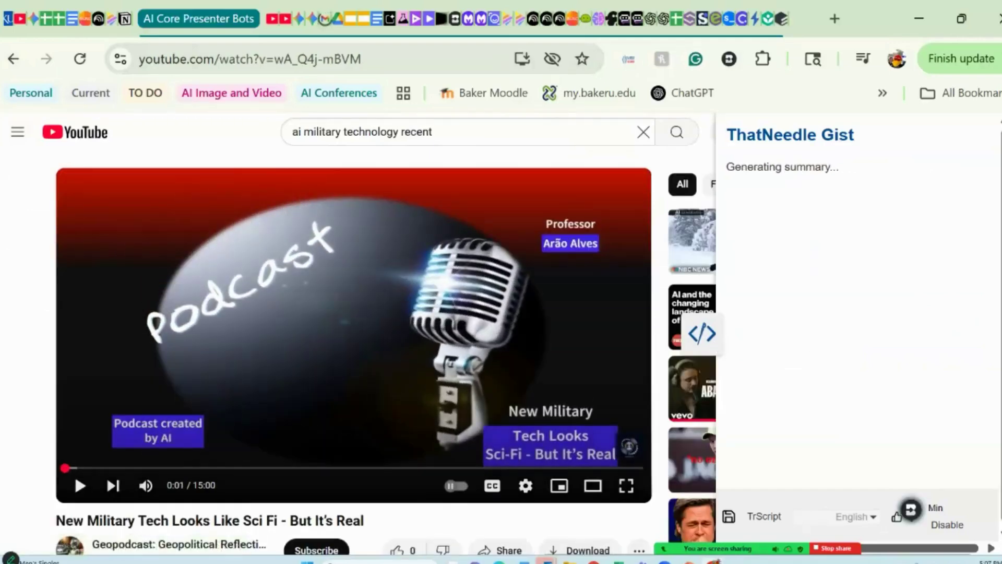
scroll(386, 351, down, 1)
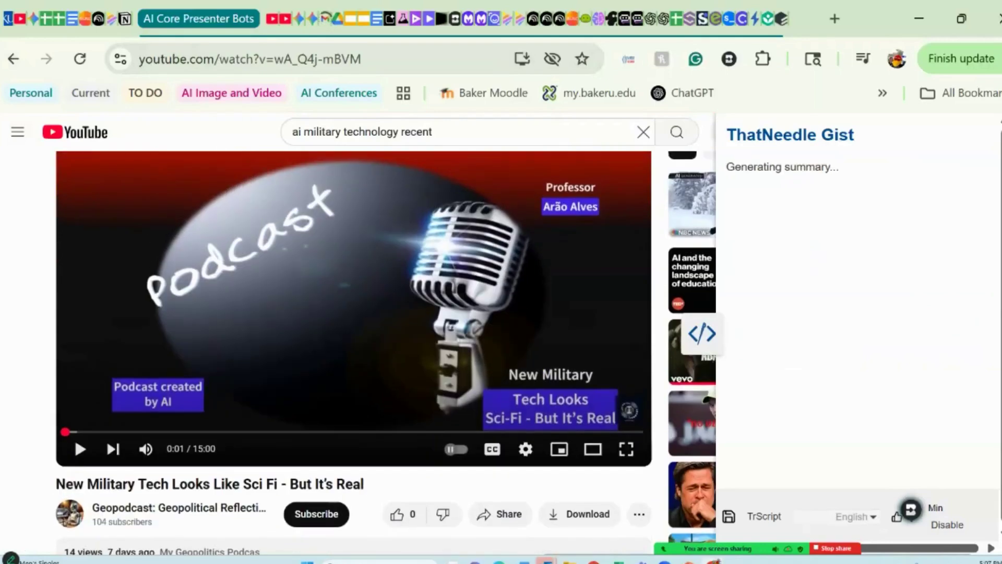
scroll(386, 351, down, 1)
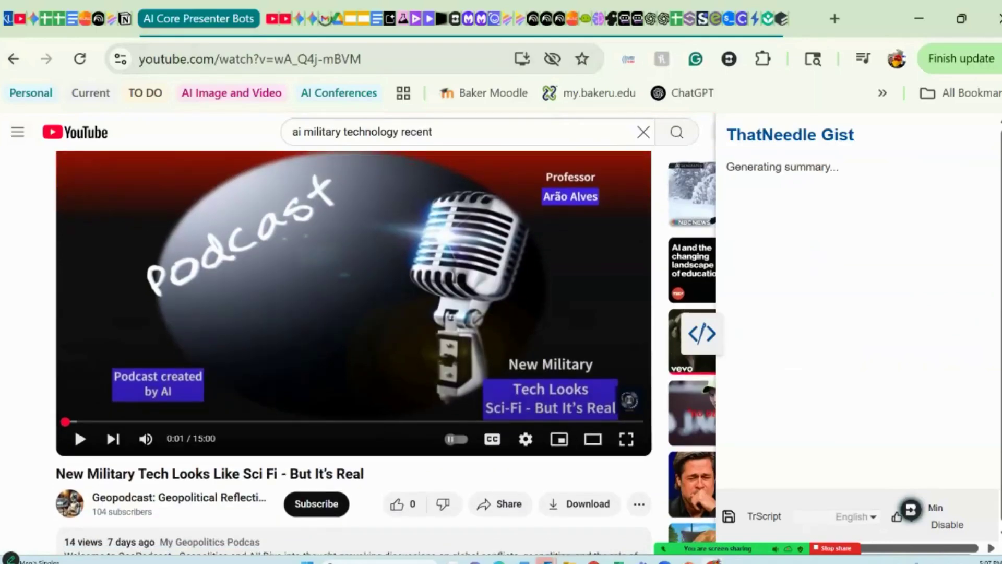
drag(981, 228, 998, 439)
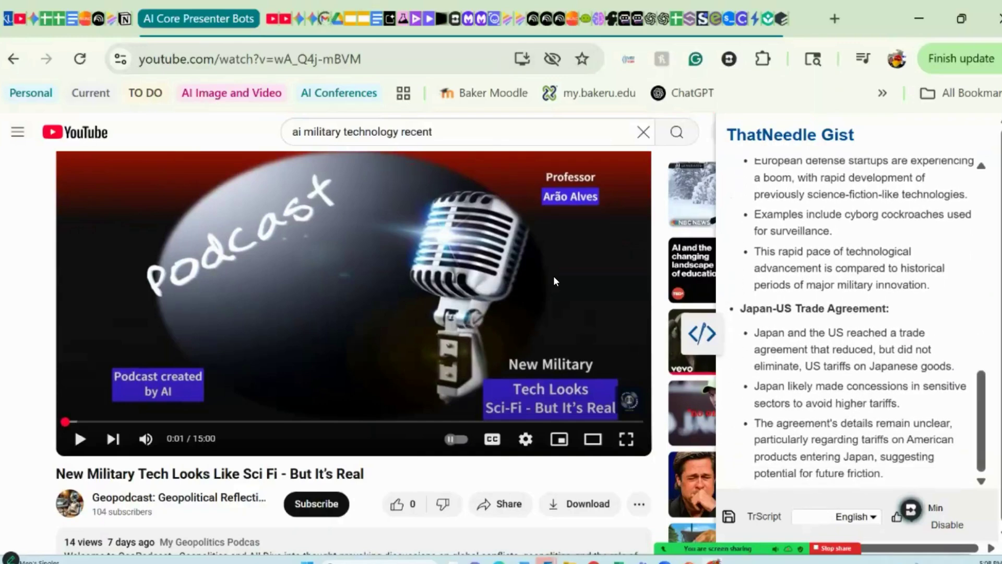
Return to the results, open the paused video "Top 10 AI Military Technologies That Could Change Everything by 2030" and display its summary.
click(13, 60)
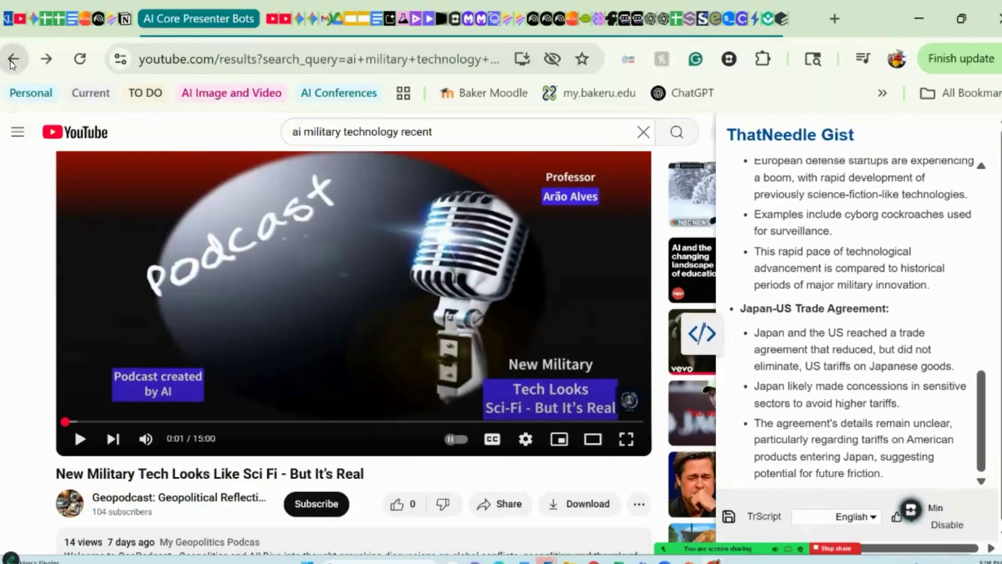
click(702, 334)
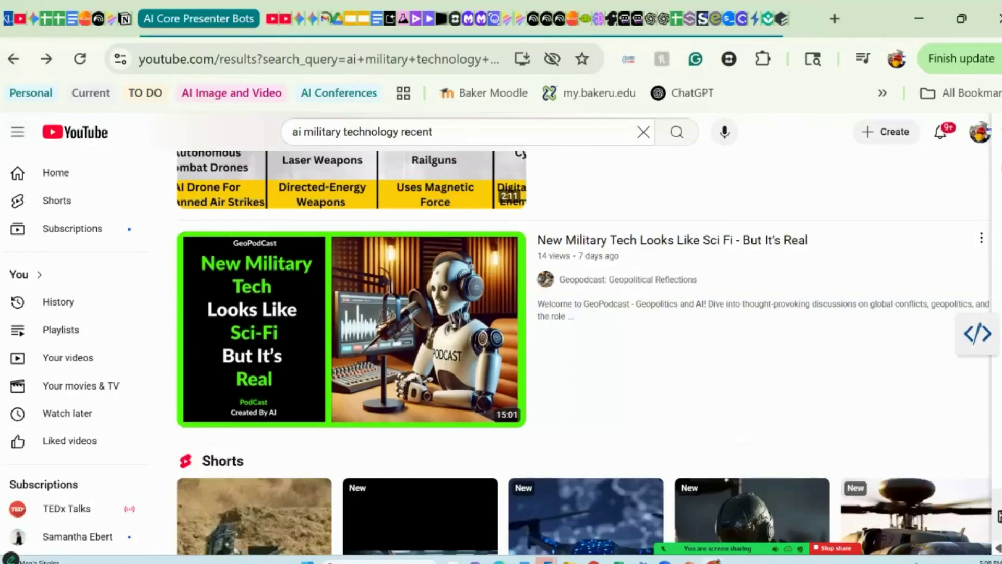
scroll(584, 334, down, 10)
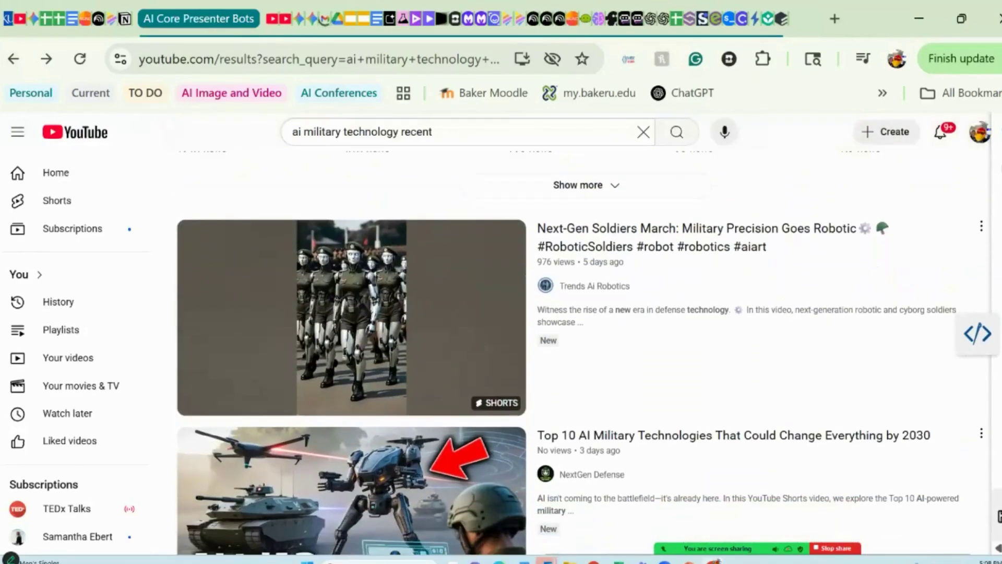
scroll(584, 334, down, 8)
scroll(584, 334, up, 5)
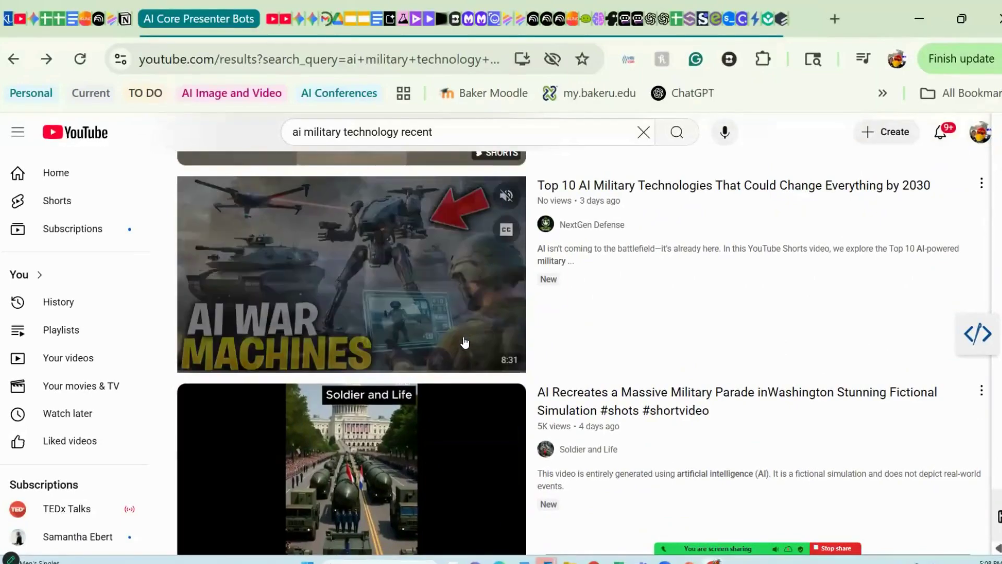
click(465, 340)
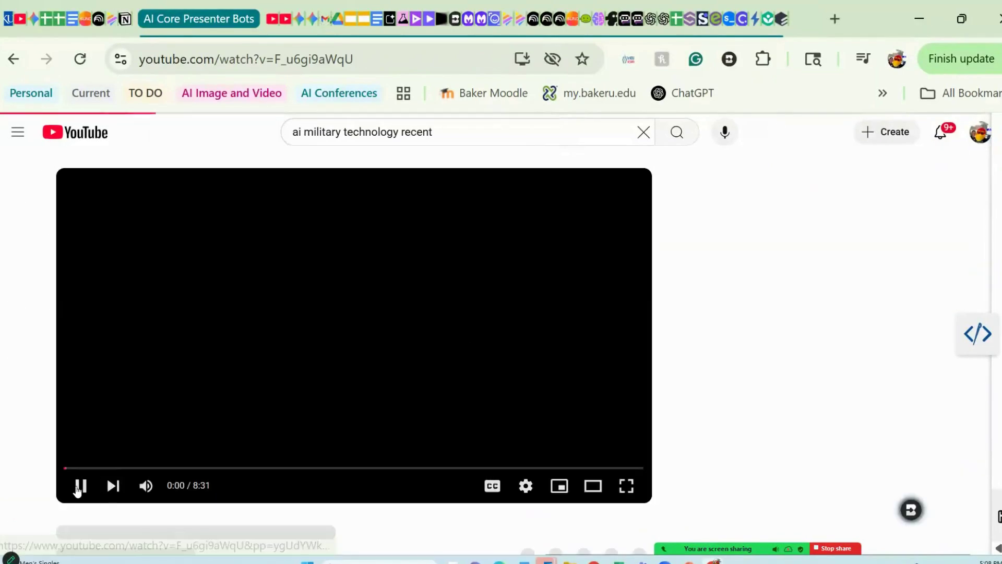
click(972, 337)
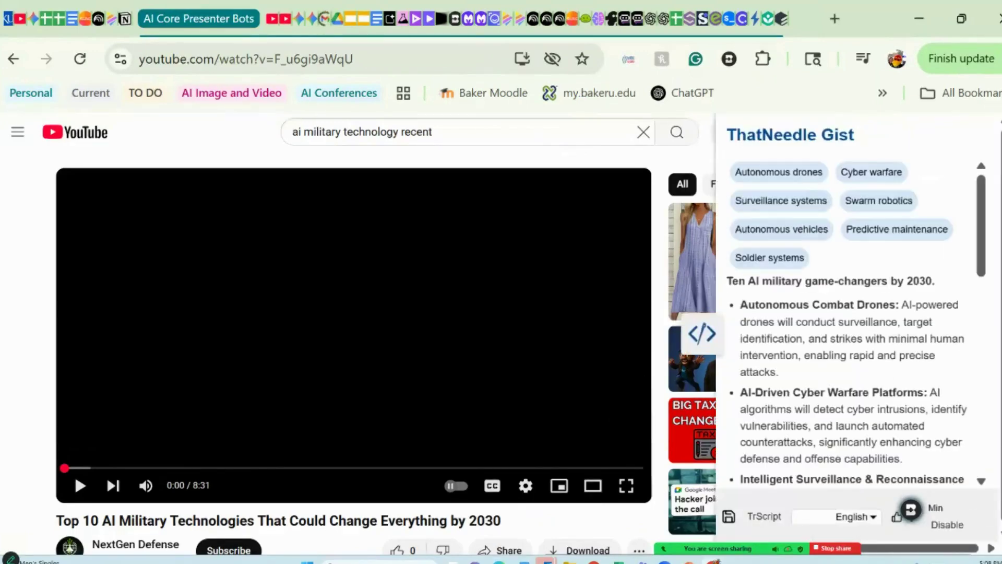
Copy the share link of the "Top 10 AI Military Technologies That Could Change Everything by 2030" video.
scroll(74, 330, down, 3)
scroll(74, 330, down, 1)
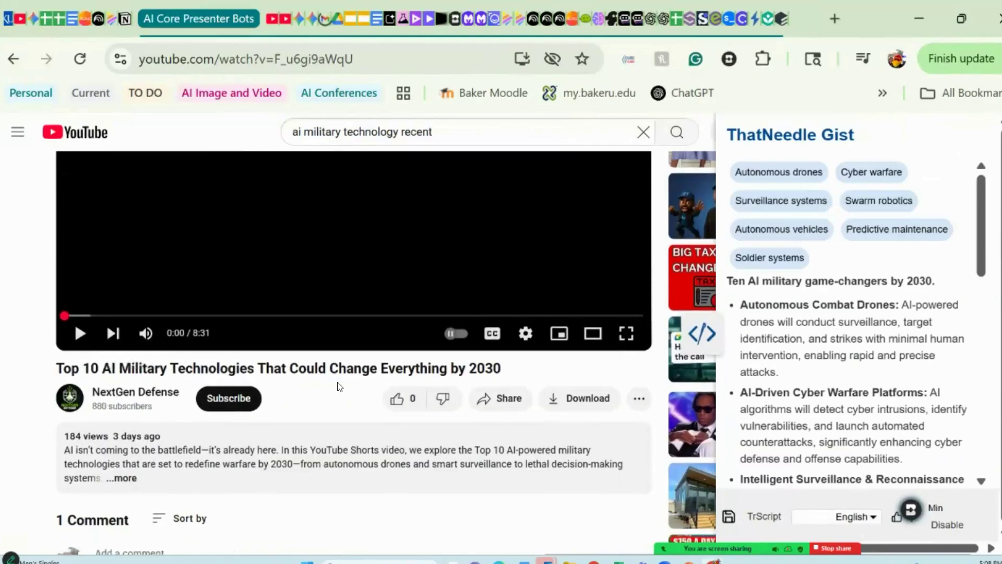
drag(982, 242, 489, 360)
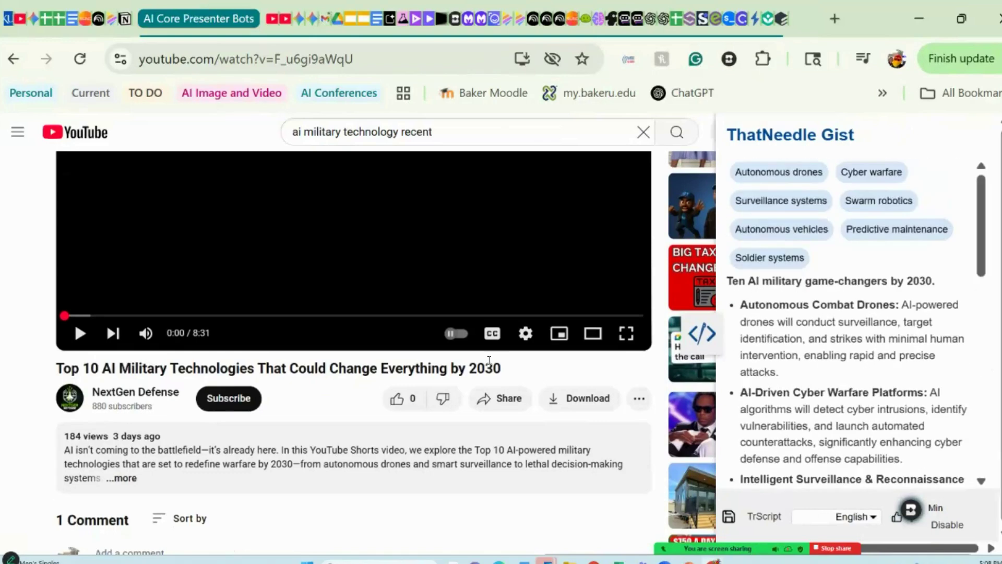
click(507, 397)
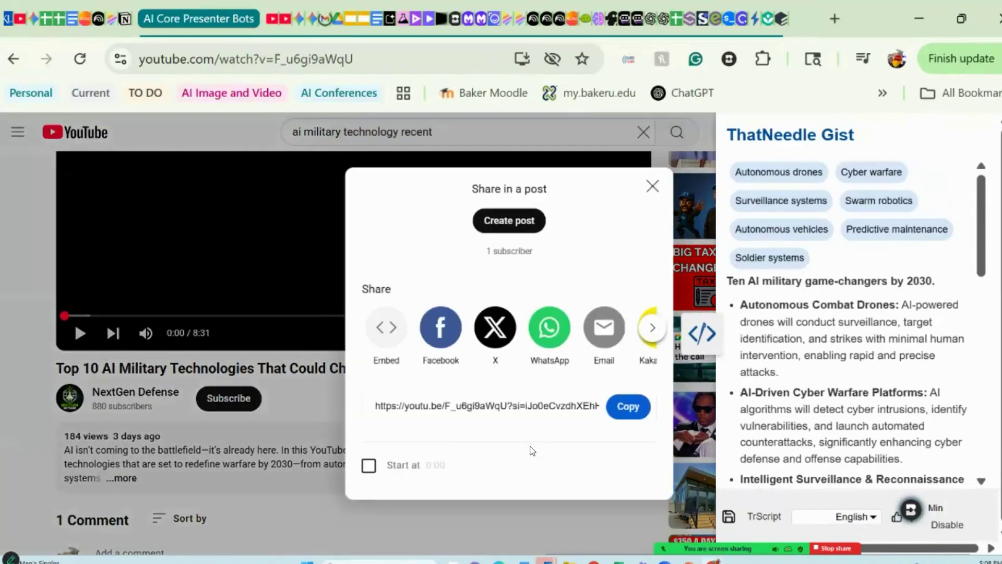
click(628, 405)
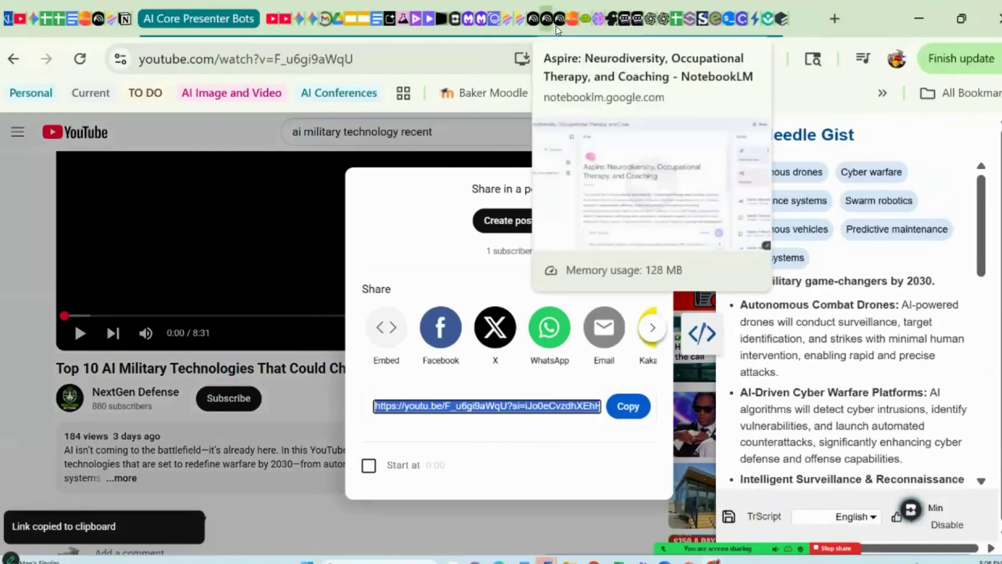
Switch to the untitled NotebookLM notebook and add the copied YouTube link as its source.
click(532, 20)
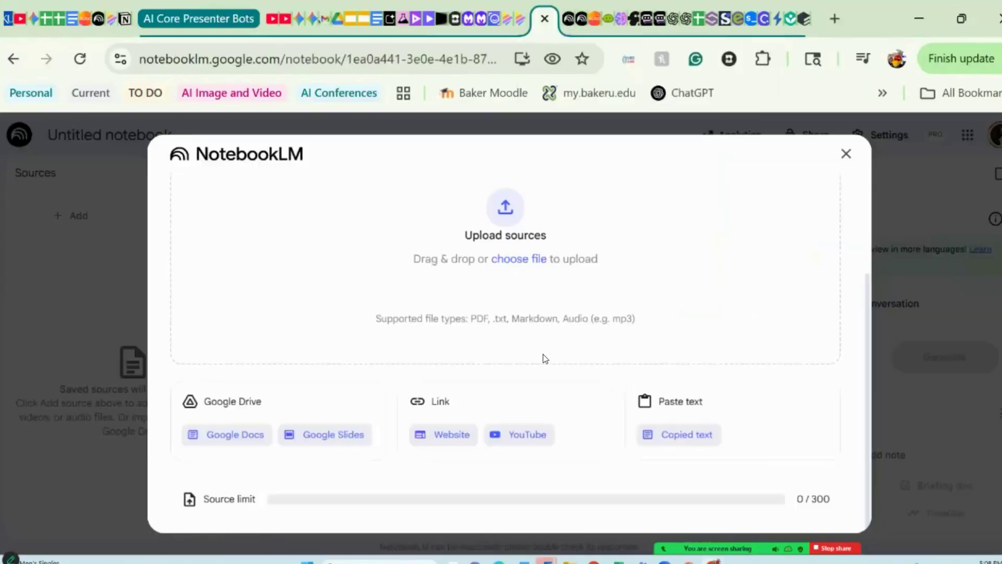
click(512, 440)
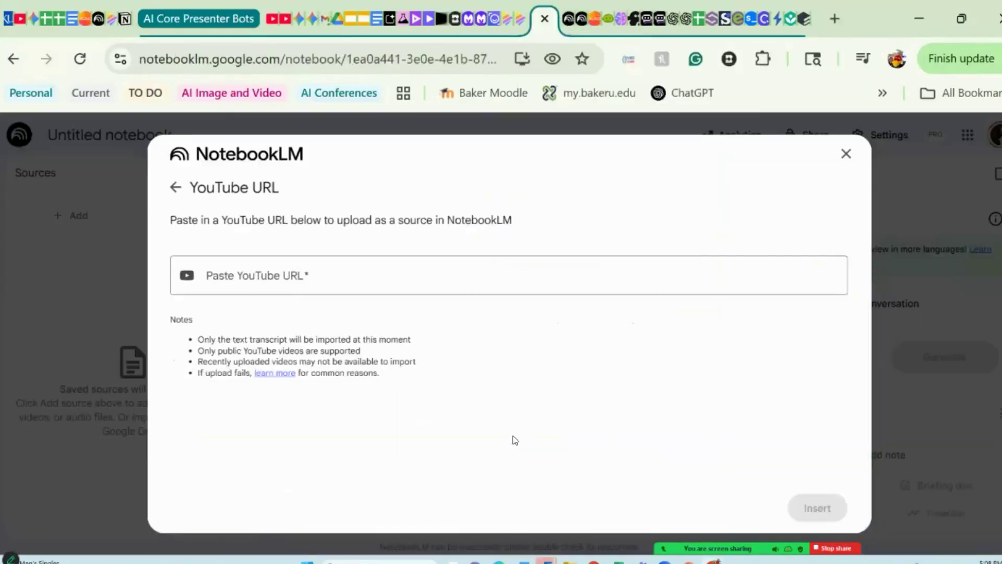
click(284, 288)
key(ctrl+v)
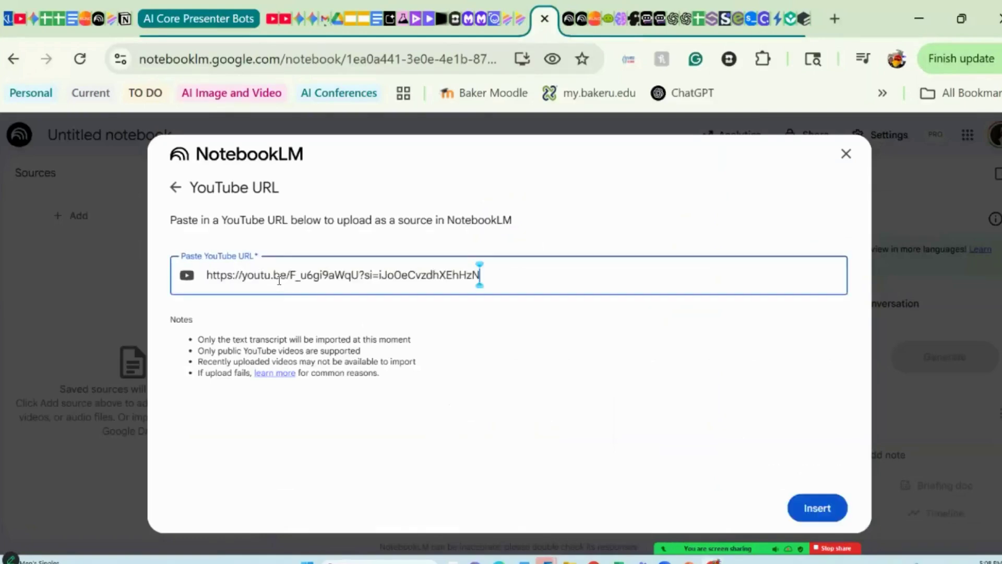
click(826, 508)
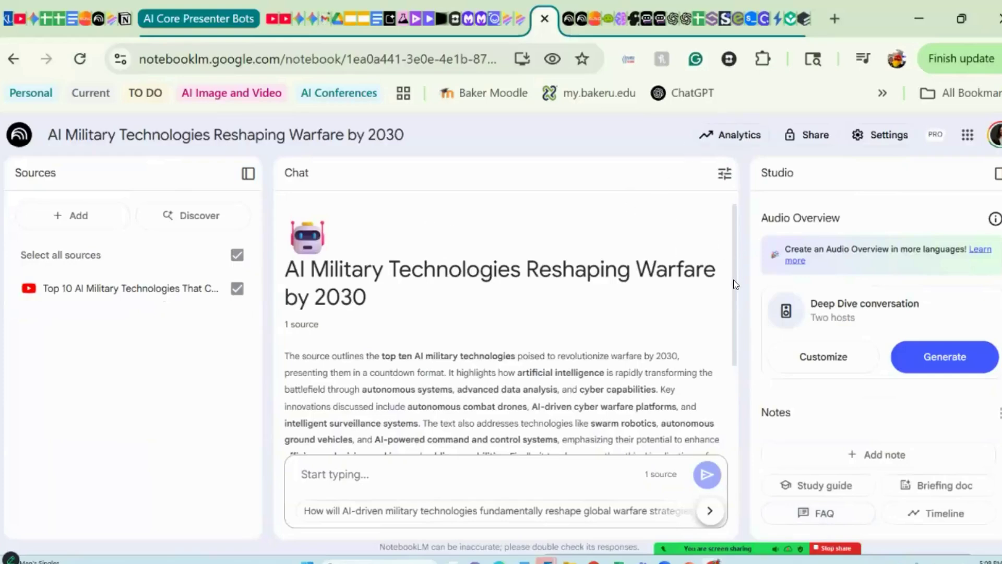
Read the AI military technologies notebook's summary, generate a mind map from the source and open it.
scroll(736, 303, down, 2)
scroll(735, 305, down, 1)
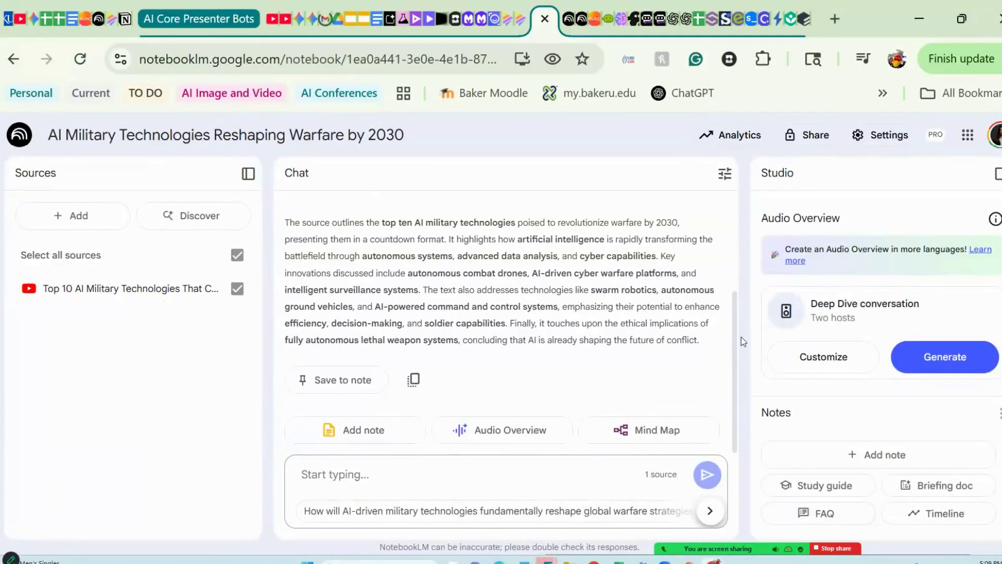
scroll(740, 345, down, 1)
click(663, 431)
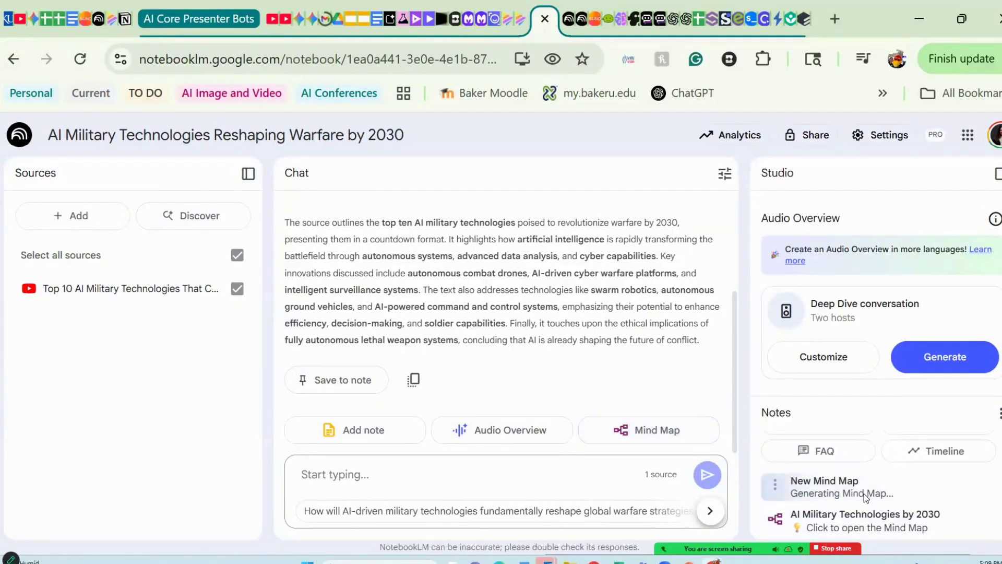
click(866, 520)
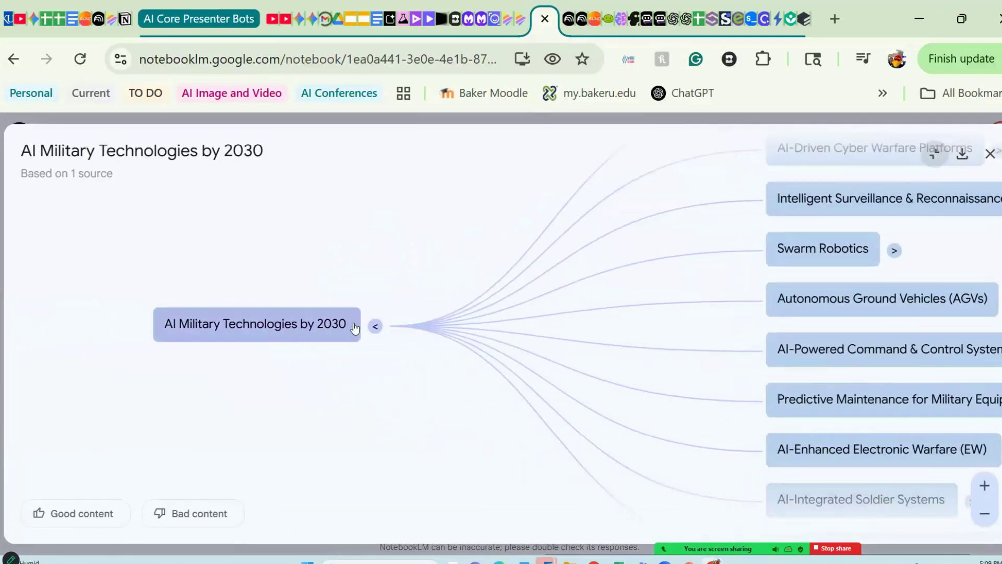
From the enlarged mind map, ask the chat about AI-Driven Cyber Warfare Platforms, its "Identify vulnerabilities" subtopic and AI-Integrated Soldier Systems.
click(840, 151)
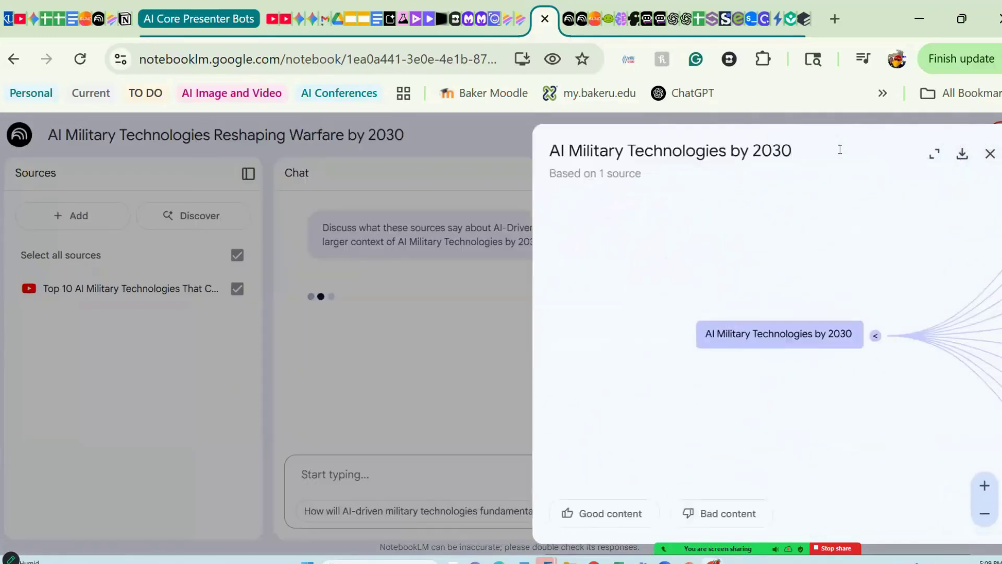
click(935, 154)
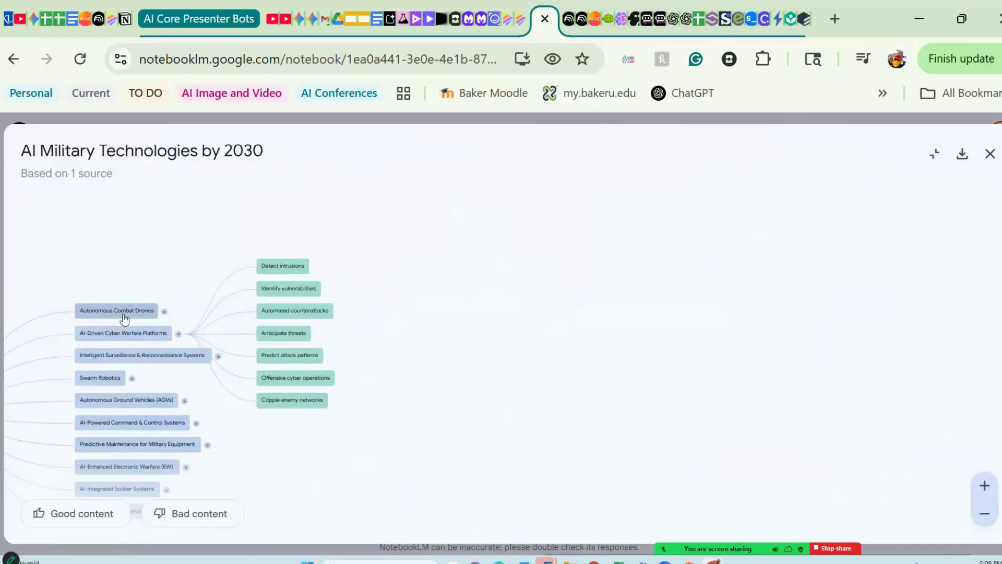
click(286, 290)
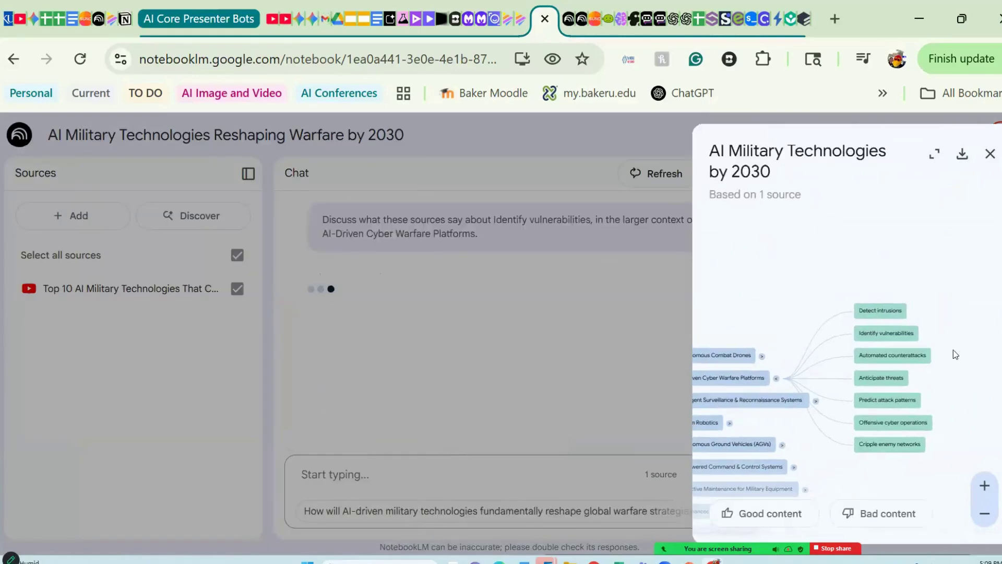
click(935, 154)
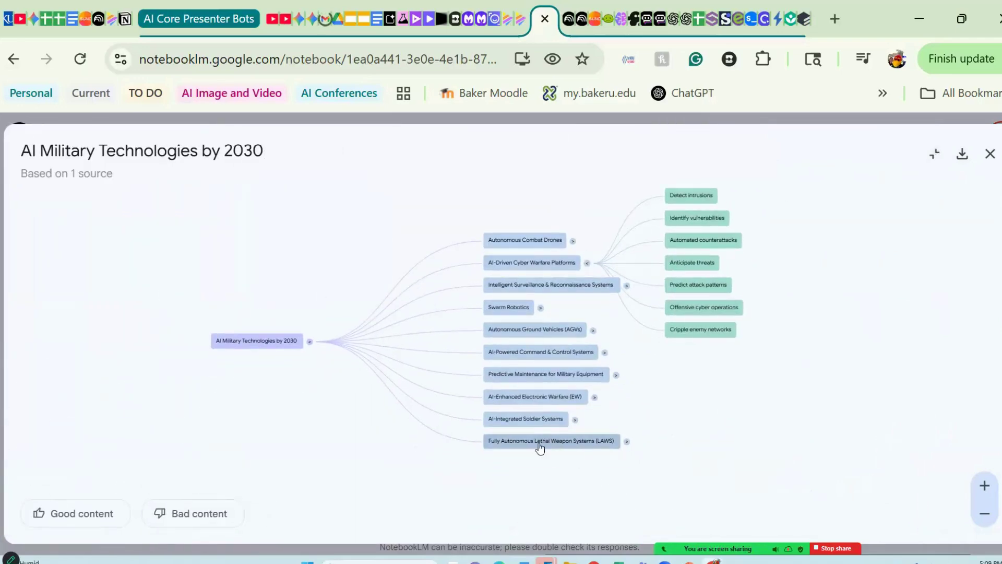
click(528, 419)
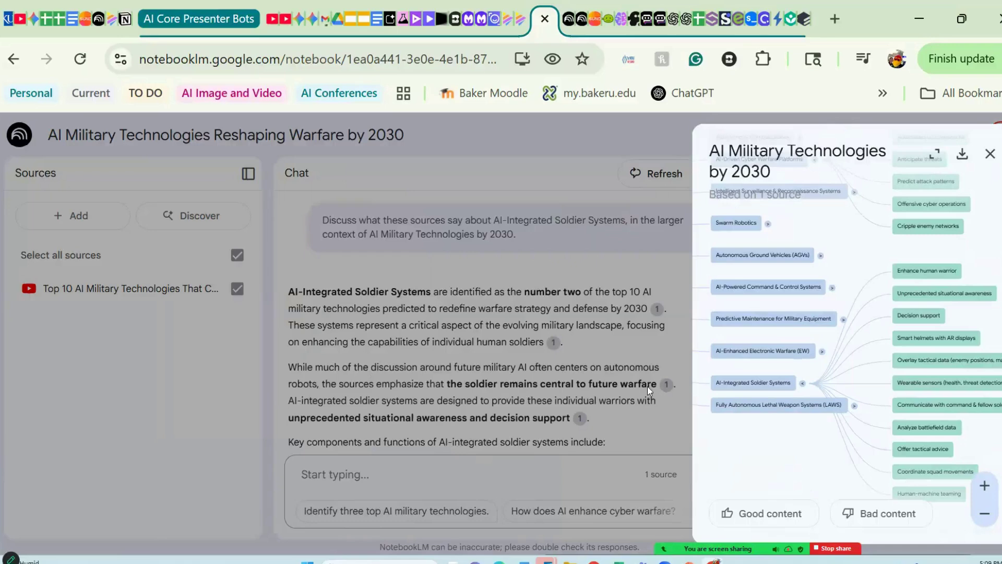
Close the mind map and generate the two-host Deep Dive conversation audio overview.
click(611, 366)
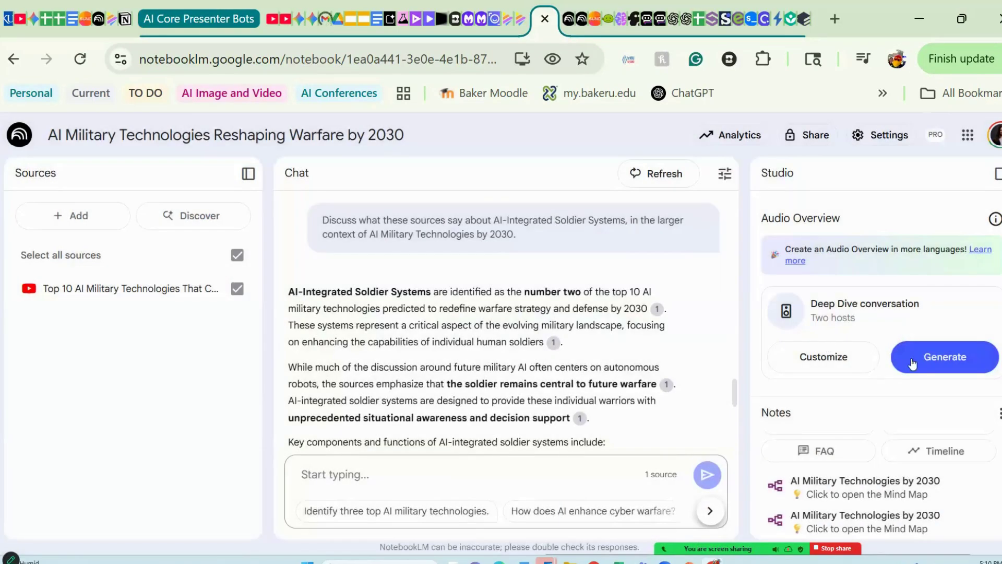
click(933, 355)
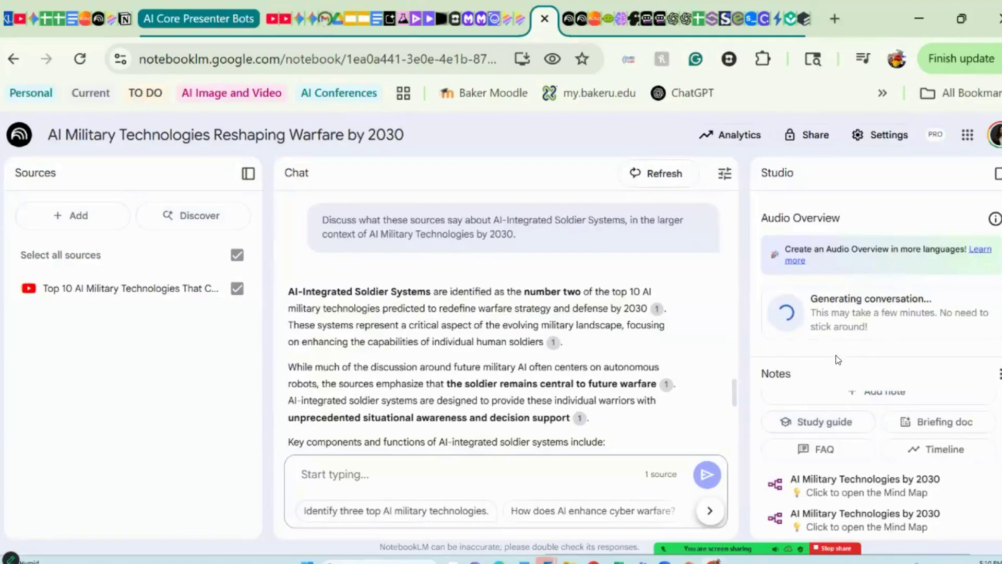
scroll(626, 334, up, 4)
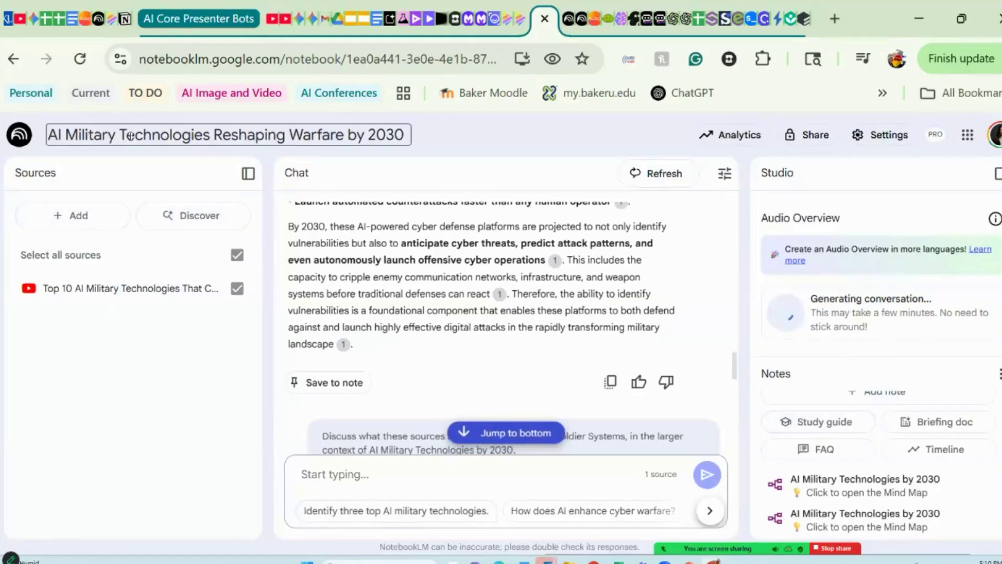
Switch to the Aspire occupational therapy notebook and look over its summary and saved Studio outputs.
click(568, 21)
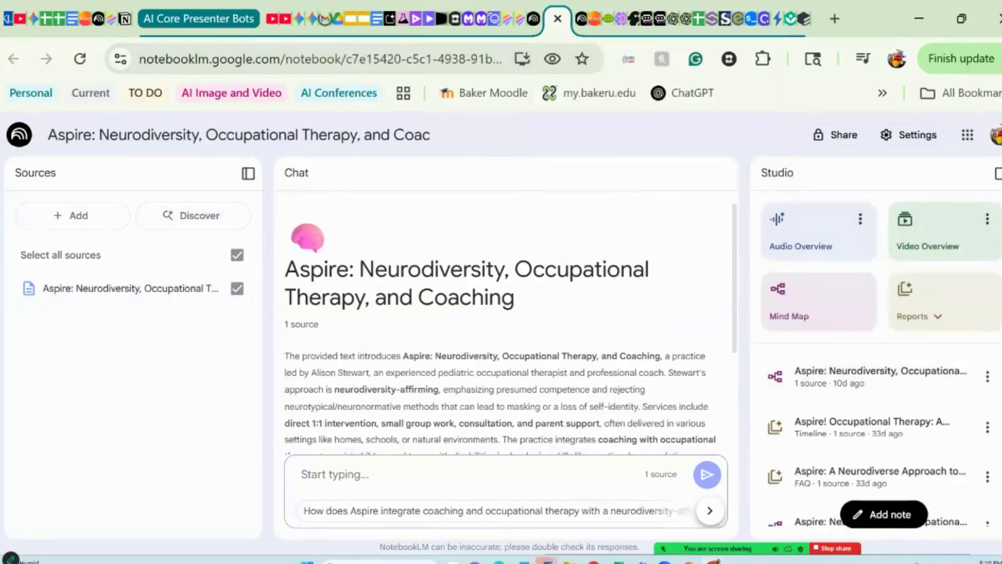
scroll(887, 460, down, 1)
scroll(878, 437, down, 1)
scroll(878, 437, up, 3)
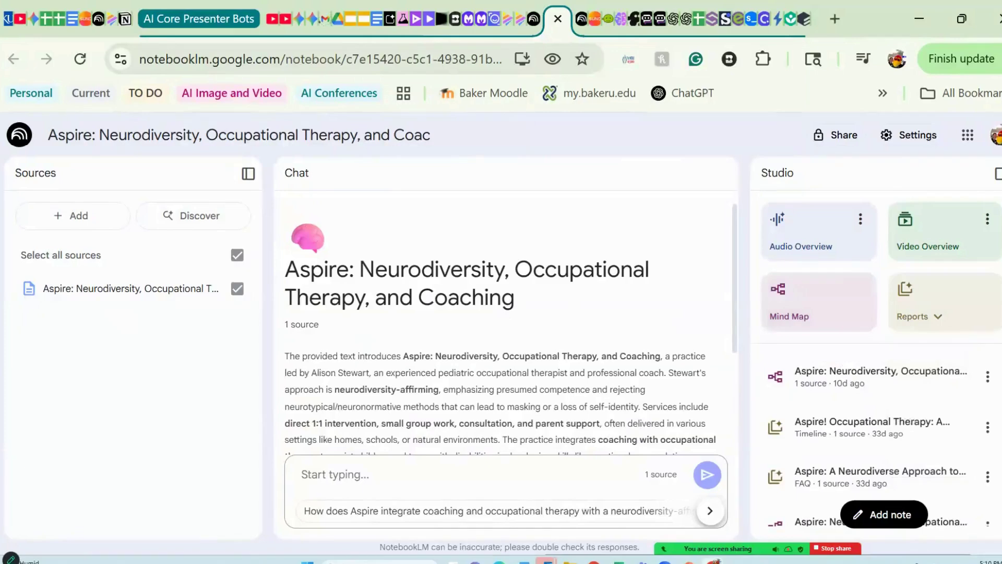
click(836, 286)
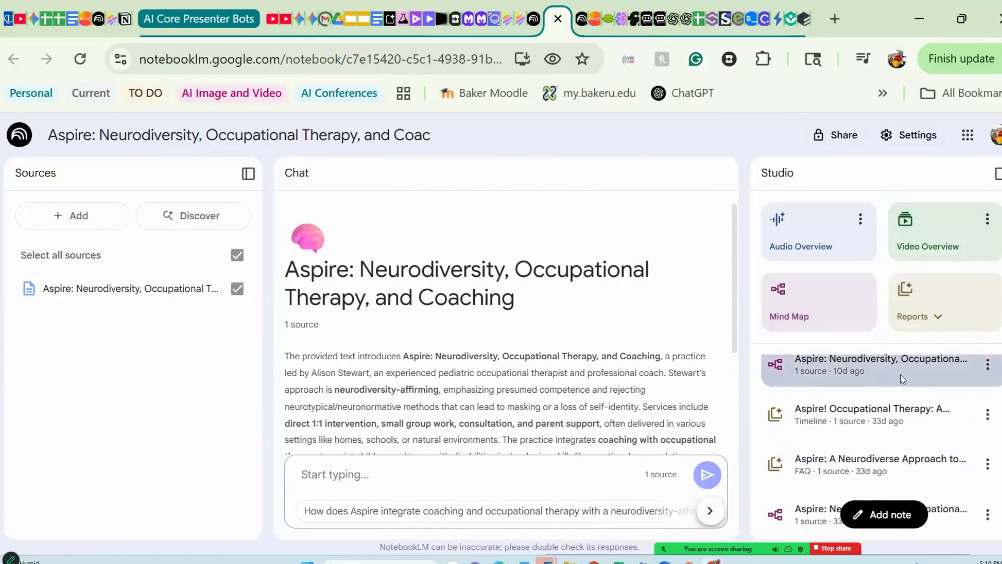
Open the Aspire mind map, expand Occupational Therapy Services and its Areas of Intervention, and reduce the map beside the chat.
click(901, 374)
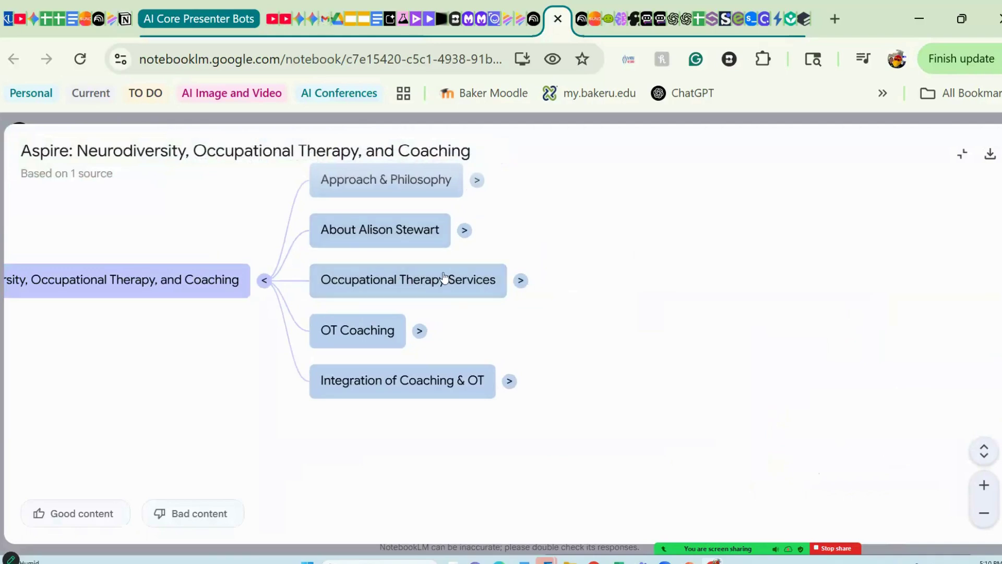
click(521, 282)
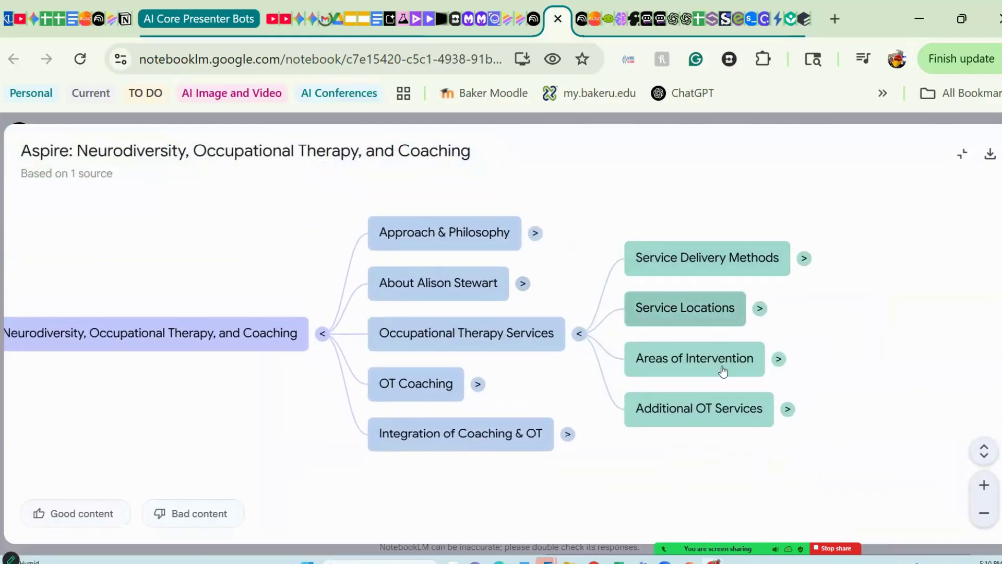
click(778, 359)
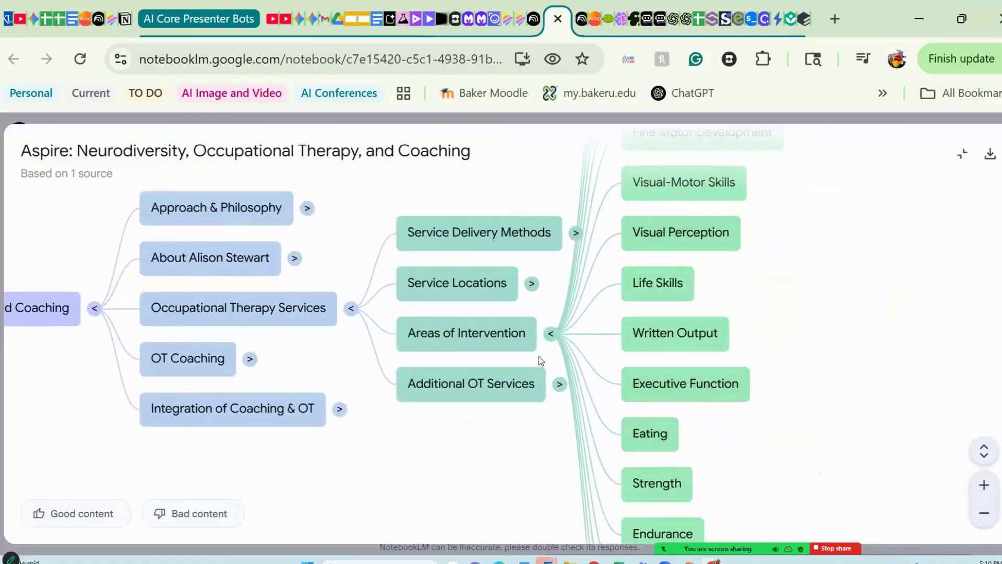
click(963, 155)
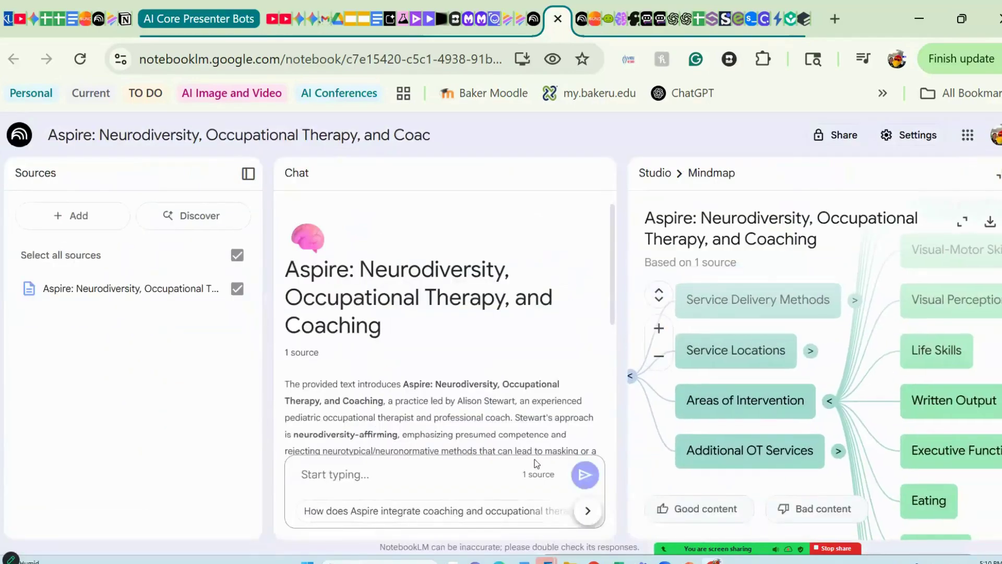
Switch to the University of Kansas School of Education notebook and join its Educating Educators audio overview in interactive mode.
key(ctrl+Tab)
scroll(738, 339, down, 3)
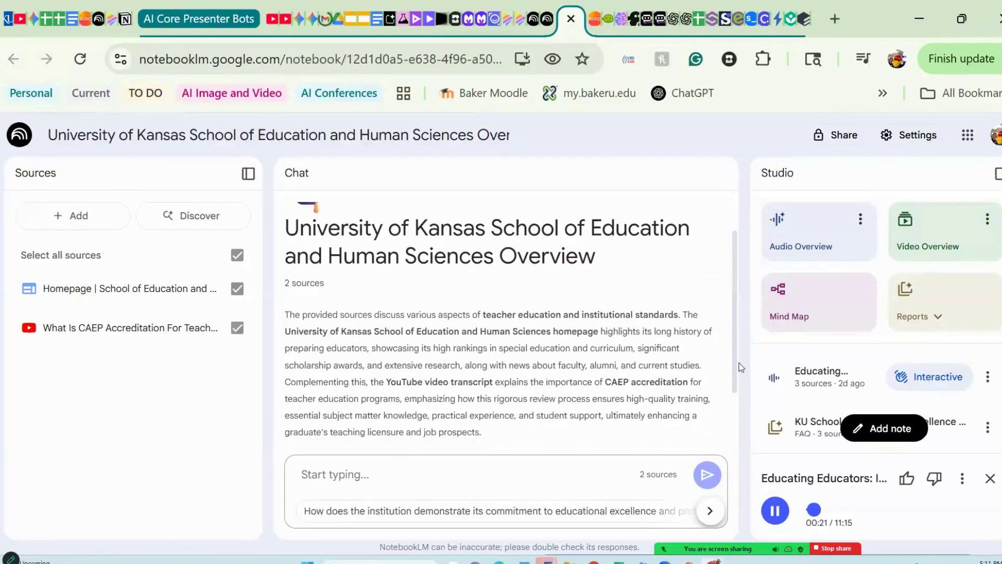
scroll(741, 375, up, 3)
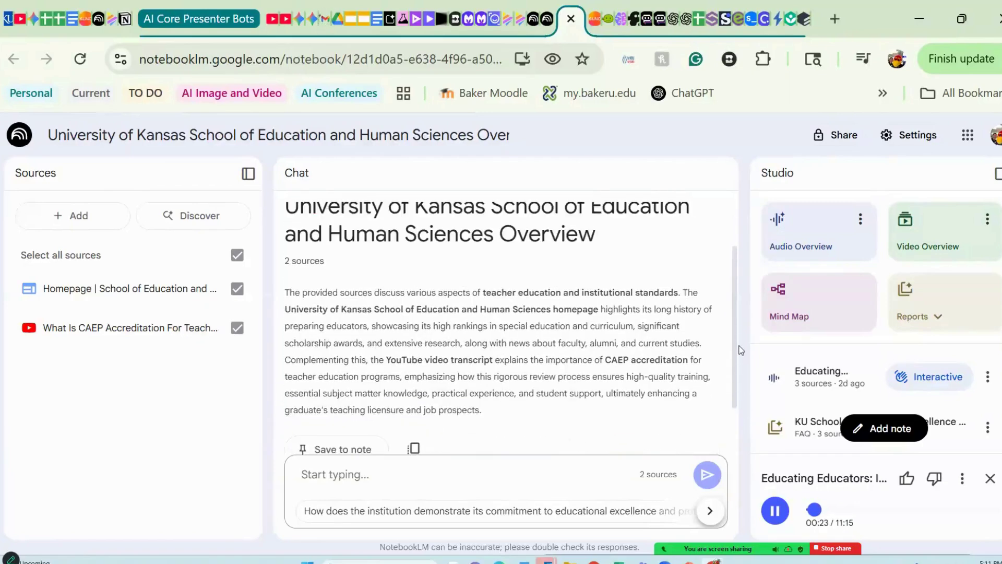
scroll(738, 327, up, 1)
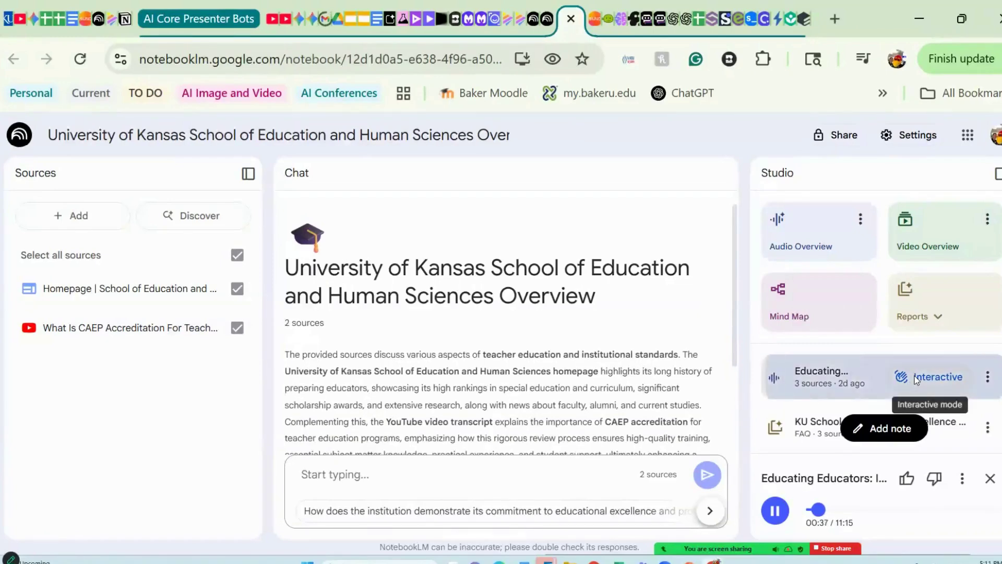
click(898, 378)
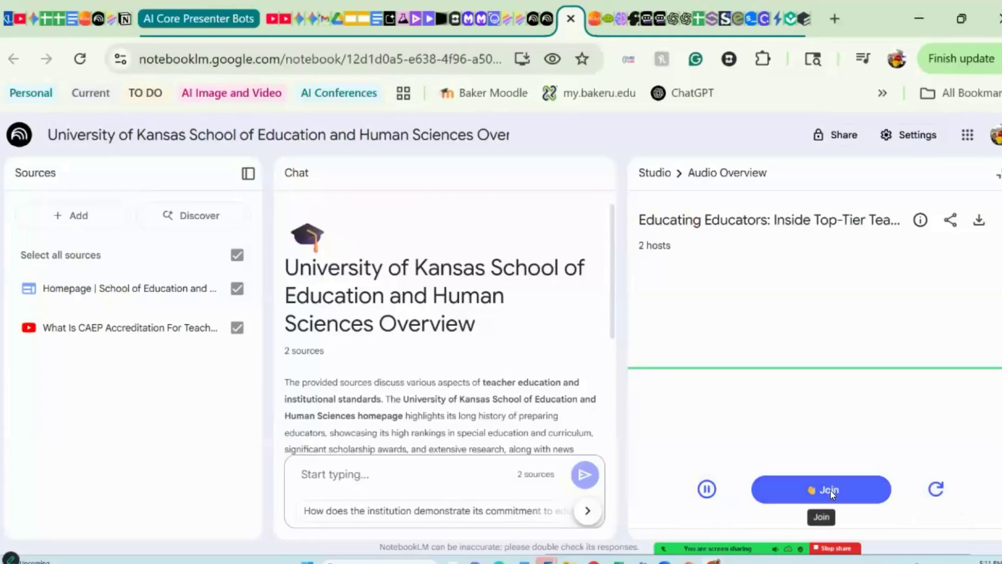
click(831, 490)
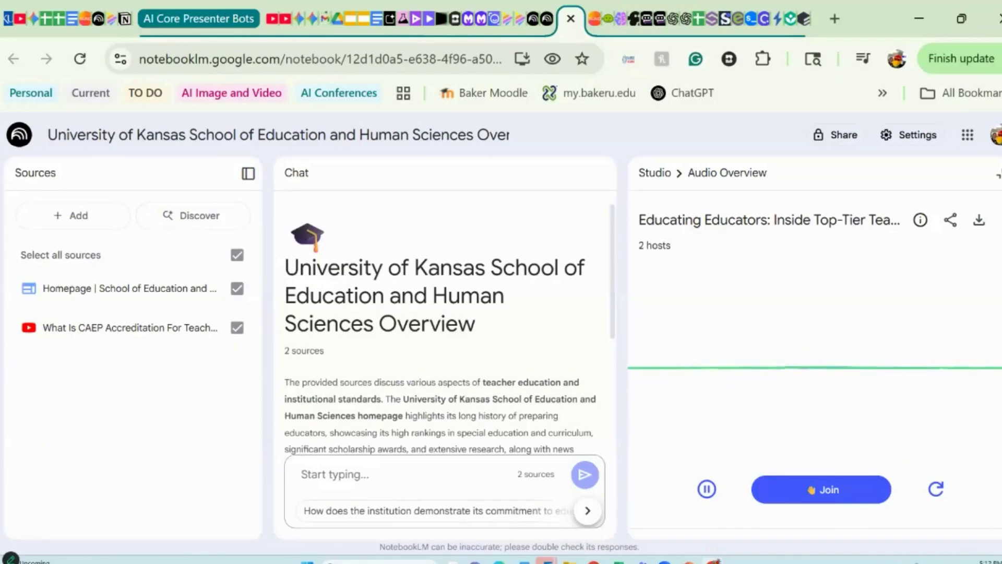
Switch to the Buhler USD 313 notebook and enter the chat prompt "highlight our amazing basketbe".
click(533, 18)
scroll(732, 444, down, 2)
scroll(731, 351, up, 2)
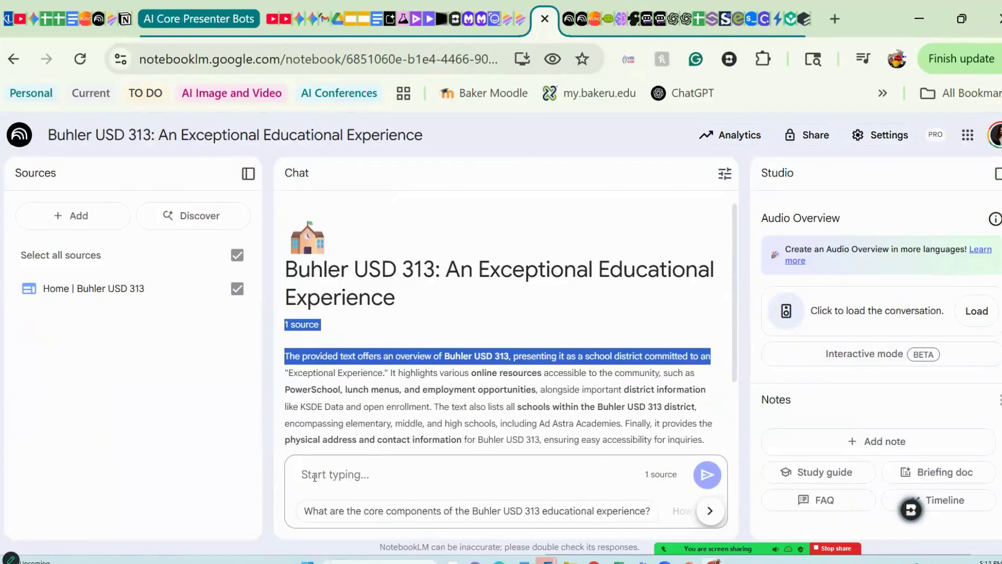
click(337, 476)
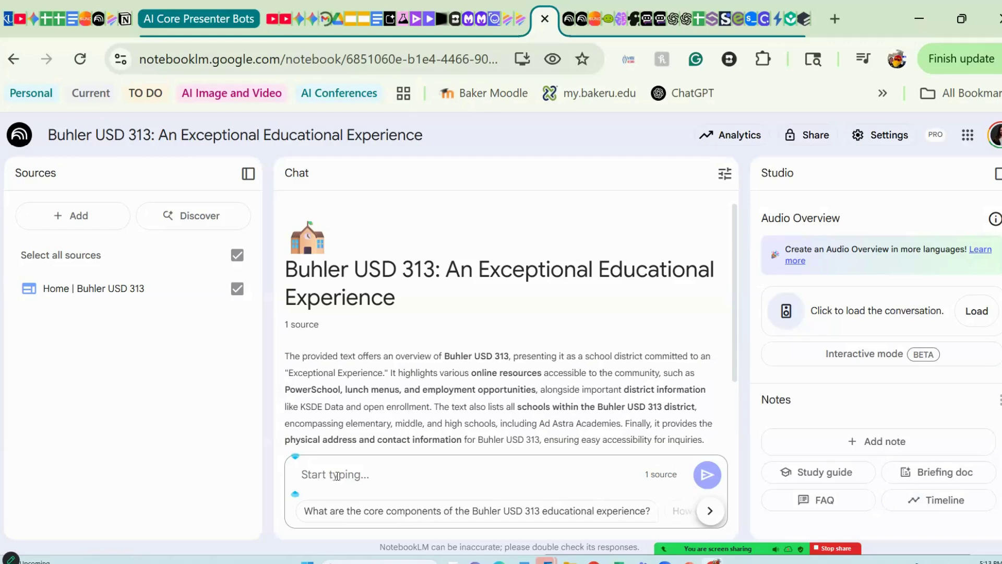
text(highlight our amazing basketbe)
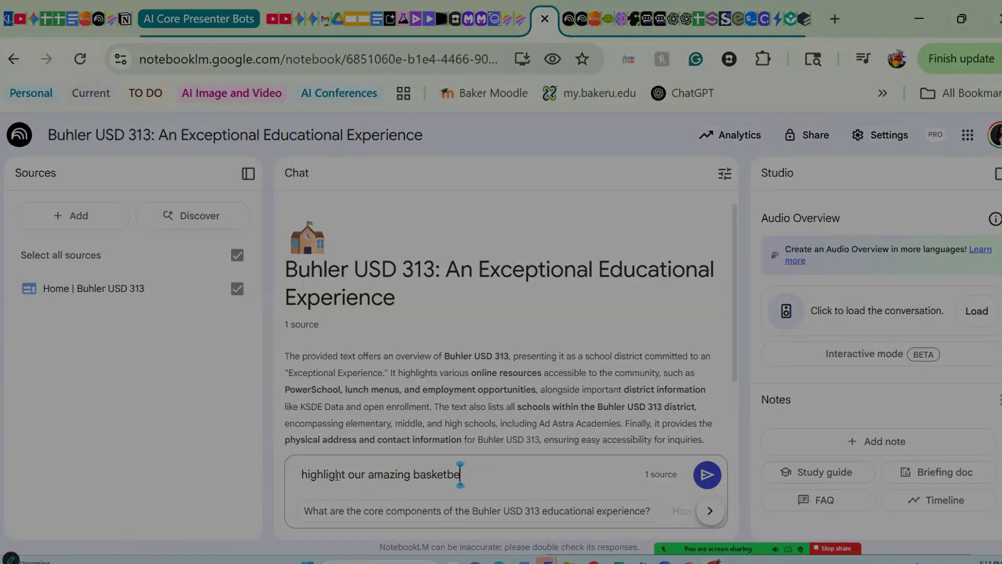